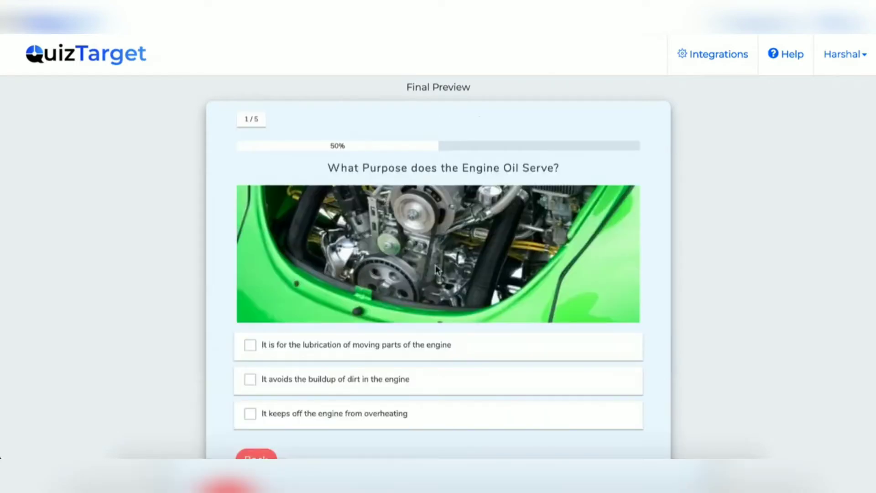
# Answer the engine oil, spark plug and pothole questions with lubrication, recharge and alignment.
pyautogui.click(365, 346)
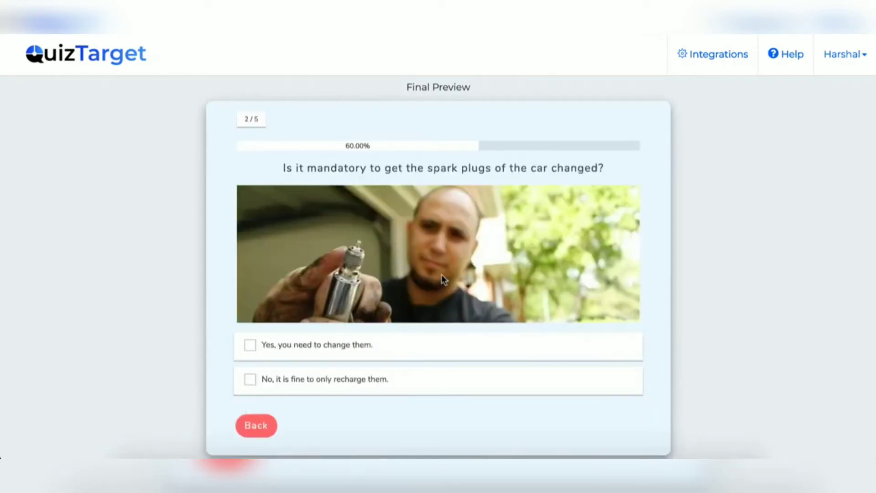
pyautogui.click(337, 379)
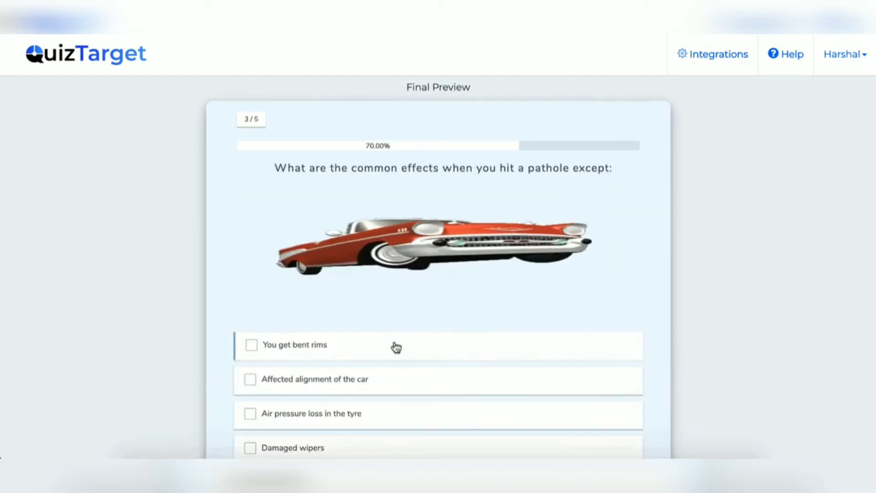
pyautogui.click(398, 377)
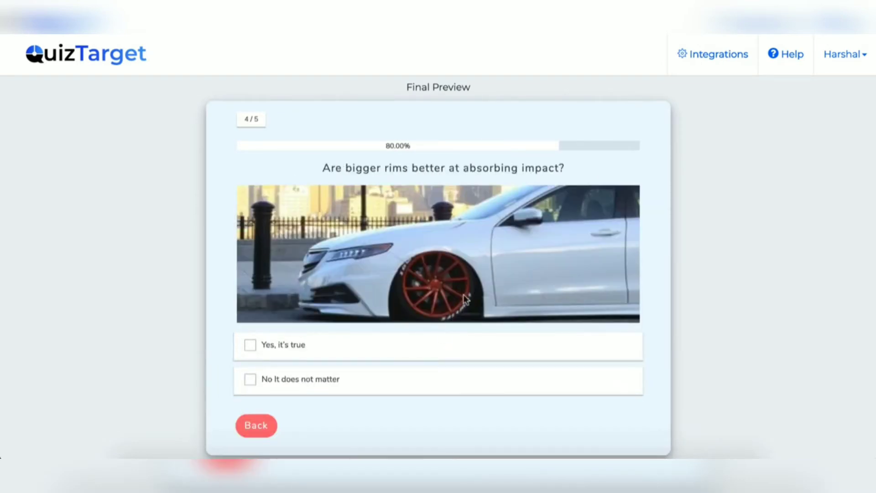
# Answer 'Yes' to the rims question, enter a name and e-mail, and submit to see results.
pyautogui.click(332, 352)
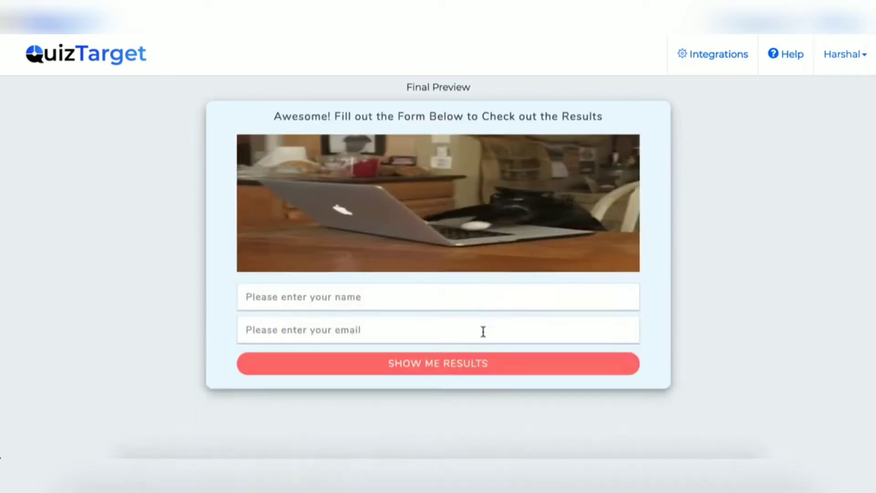
pyautogui.click(372, 289)
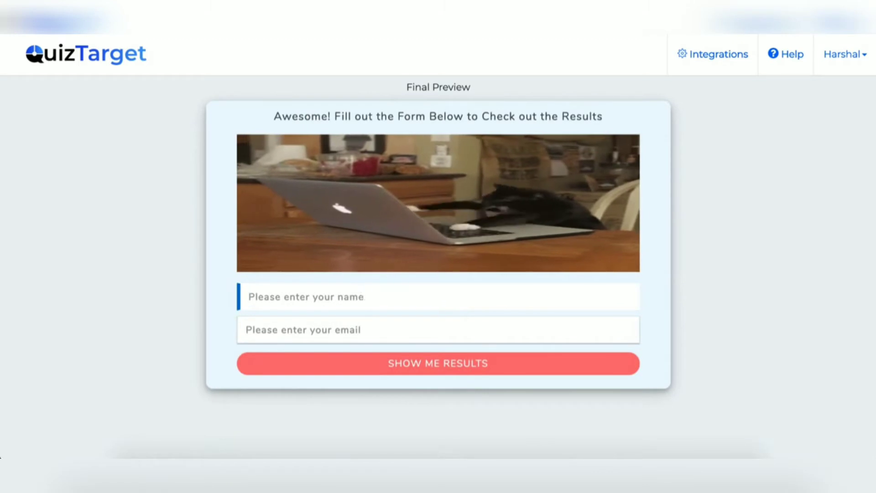
pyautogui.write('harshal')
pyautogui.press('Tab')
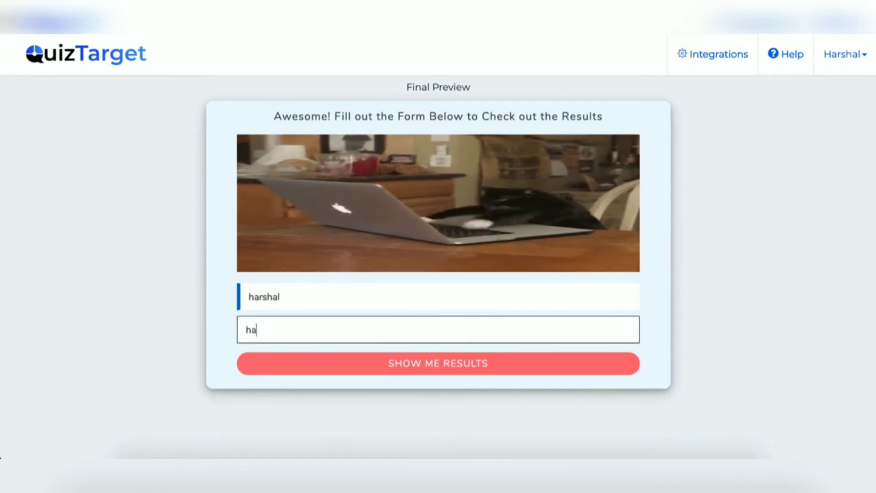
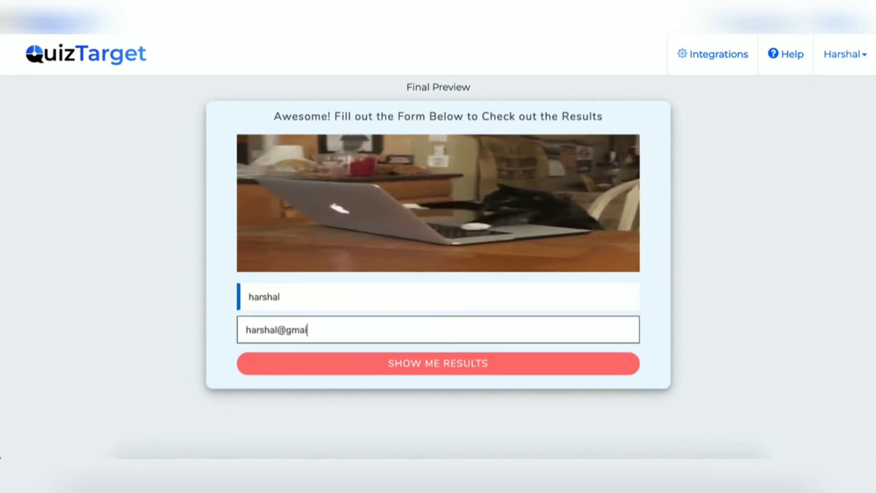
pyautogui.click(437, 364)
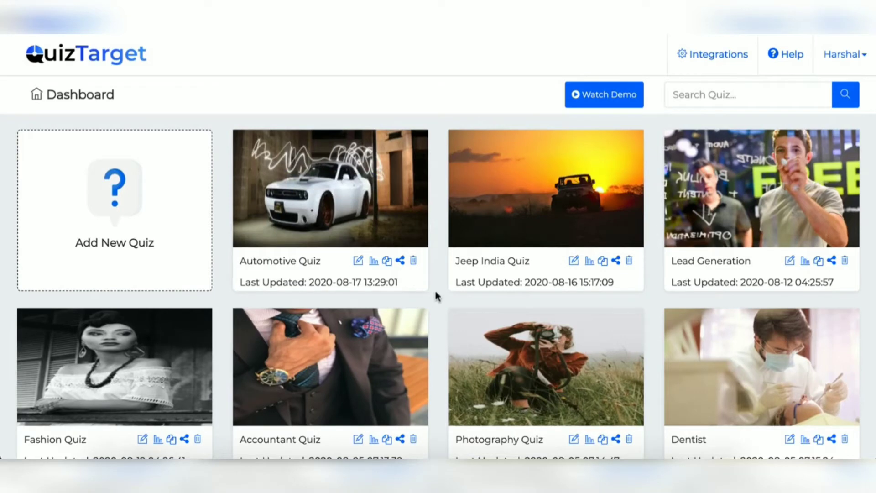
pyautogui.scroll(-5, 630, 222)
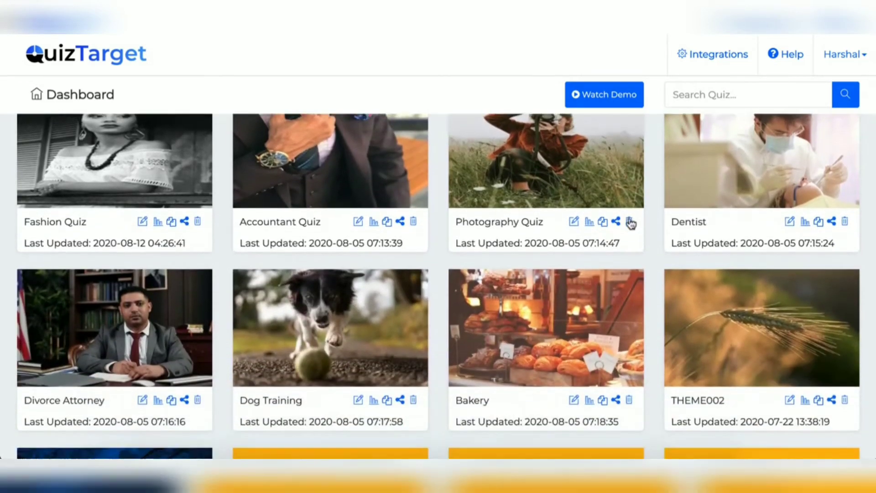
pyautogui.scroll(-1, 631, 223)
pyautogui.scroll(6, 631, 223)
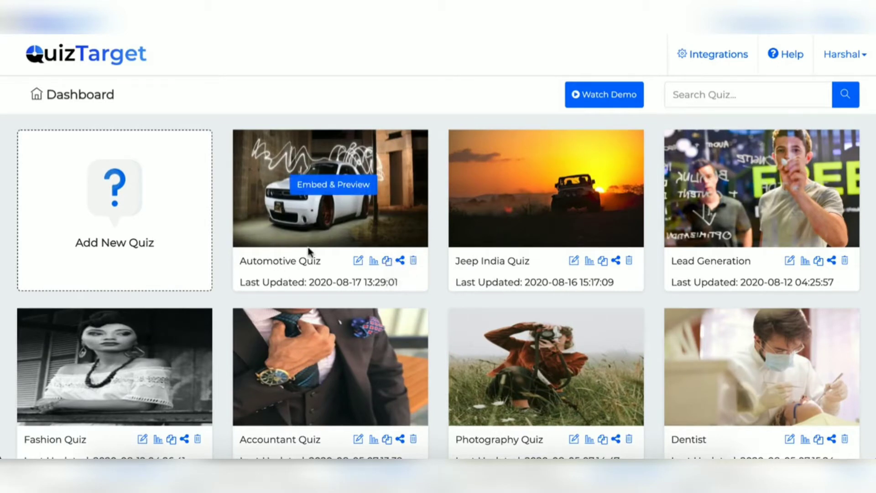
# Create a new Assessment-type quiz named 'test'.
pyautogui.click(140, 214)
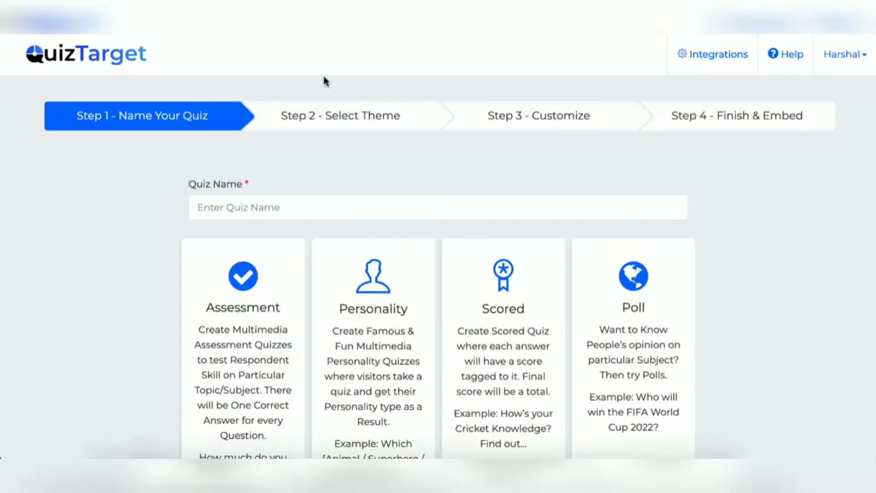
pyautogui.click(251, 210)
pyautogui.write('test')
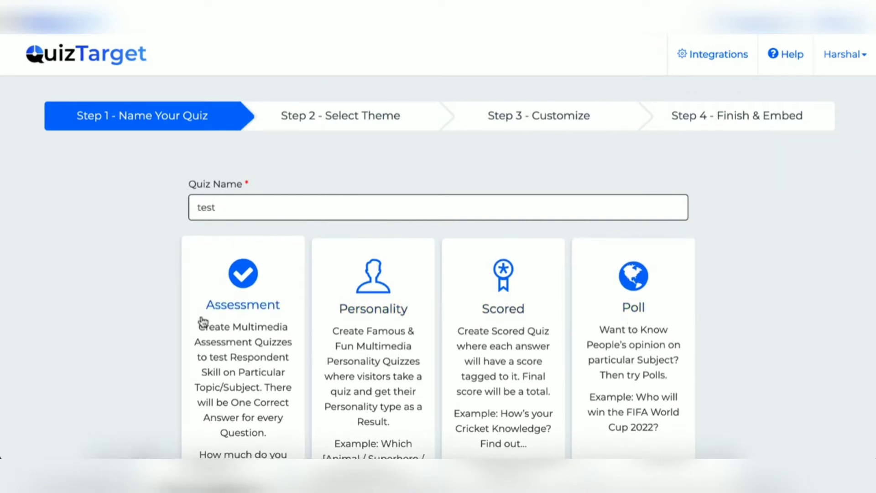
pyautogui.scroll(-2, 234, 388)
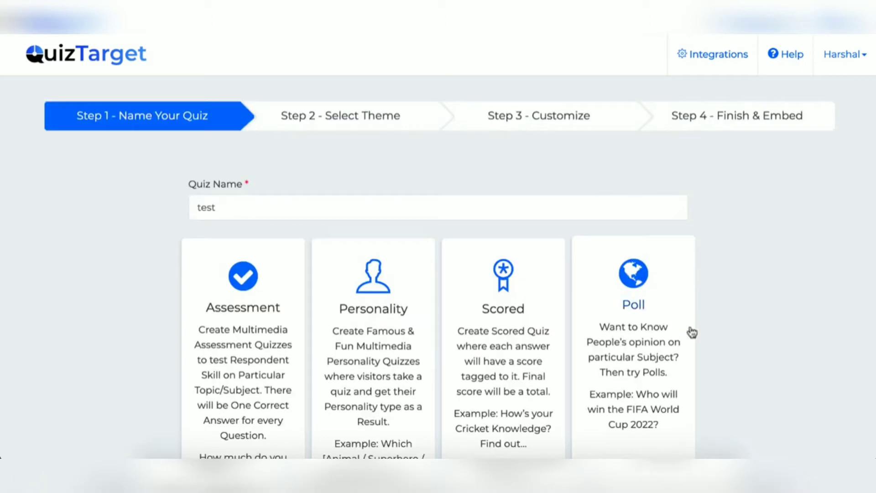
pyautogui.click(242, 336)
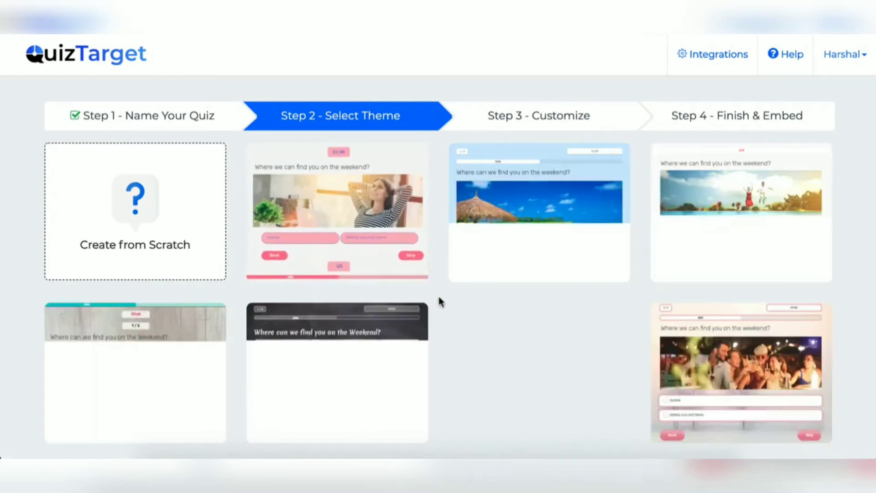
# Select the beach-picture theme template for the new quiz.
pyautogui.scroll(-1, 440, 301)
pyautogui.scroll(1, 439, 301)
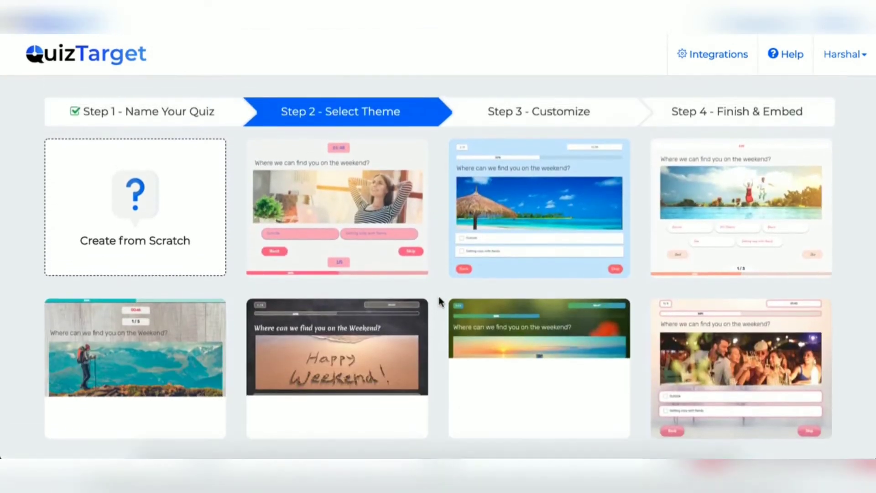
pyautogui.moveTo(347, 226)
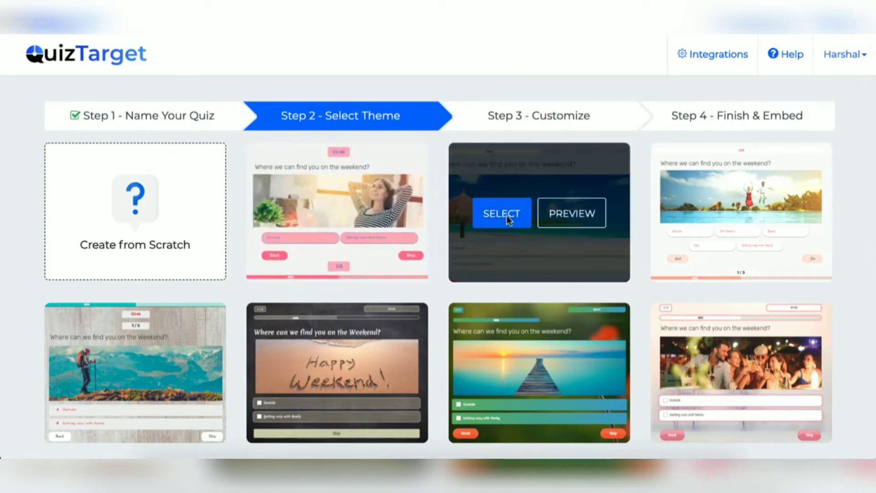
pyautogui.click(506, 216)
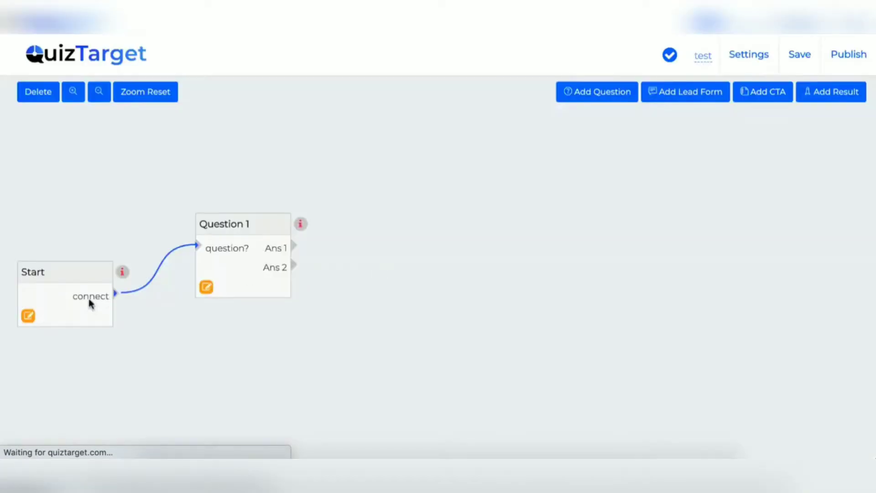
# Reposition Start and Question 1, then add and place Questions 2 and 3 on the canvas.
pyautogui.moveTo(72, 262); pyautogui.dragTo(76, 235)
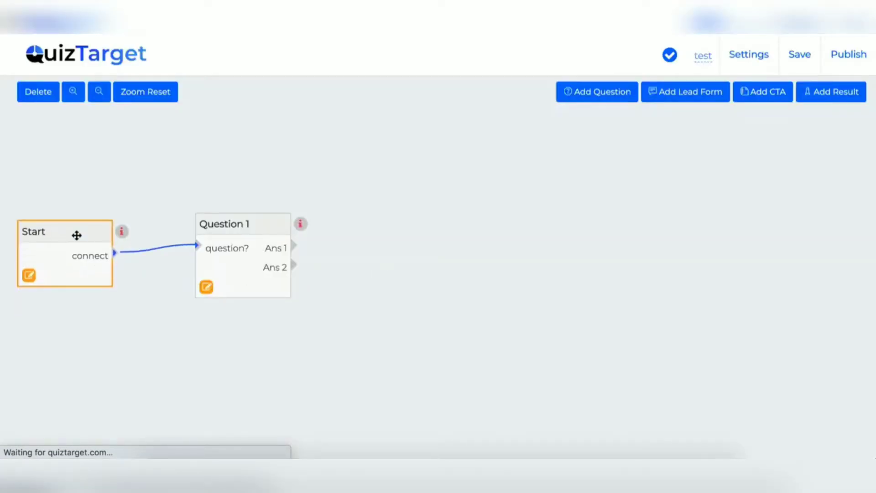
pyautogui.moveTo(229, 225); pyautogui.dragTo(221, 198)
pyautogui.moveTo(78, 223); pyautogui.dragTo(62, 201)
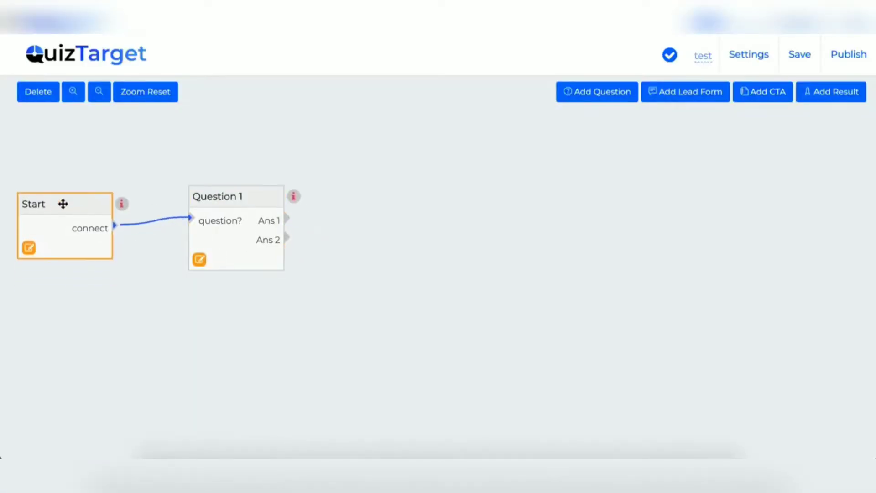
pyautogui.click(600, 94)
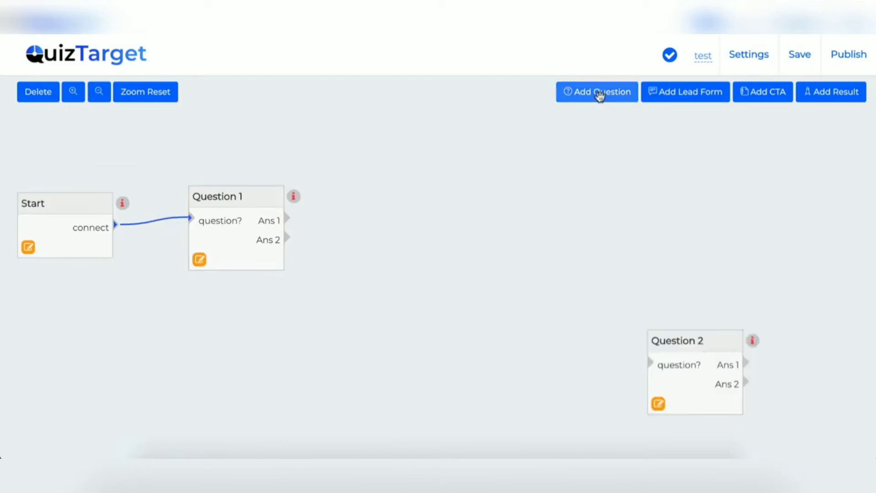
pyautogui.moveTo(693, 327); pyautogui.dragTo(501, 219)
pyautogui.click(597, 95)
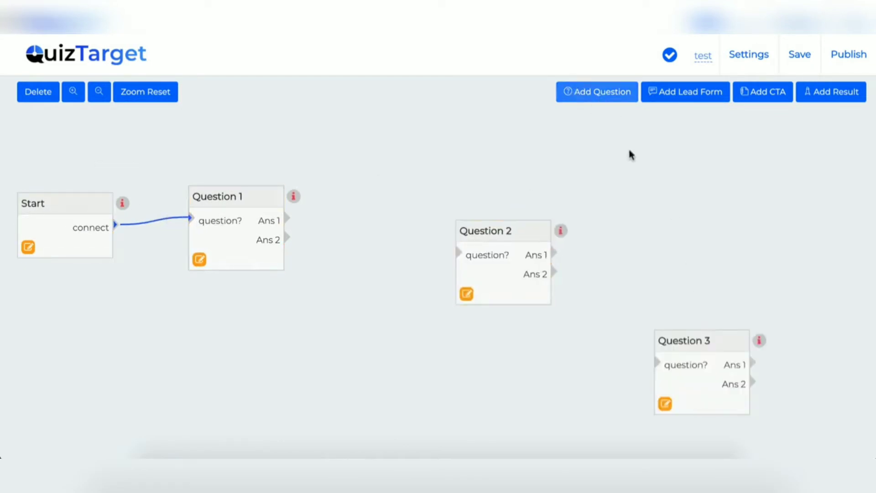
pyautogui.click(703, 336)
pyautogui.moveTo(703, 336); pyautogui.dragTo(663, 281)
# Add two Lead Form steps, moving the first one higher.
pyautogui.click(685, 91)
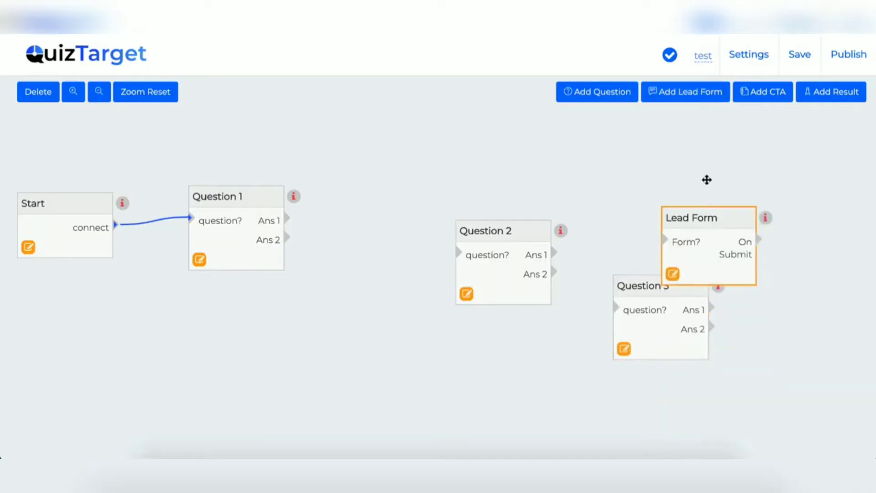
pyautogui.moveTo(706, 180); pyautogui.dragTo(703, 133)
pyautogui.click(673, 91)
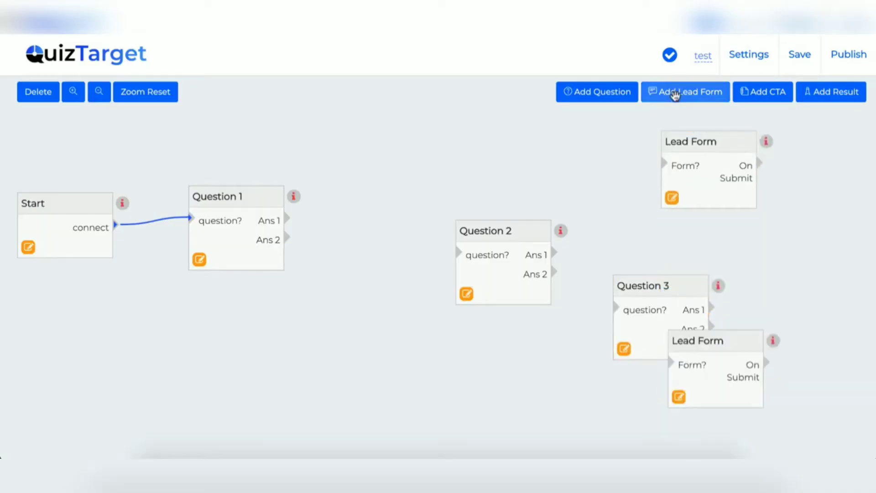
# Place the Lead Form beside Question 3, add a CTA Window, and link Question 1's Ans 1 to Question 2.
pyautogui.moveTo(716, 346); pyautogui.dragTo(778, 250)
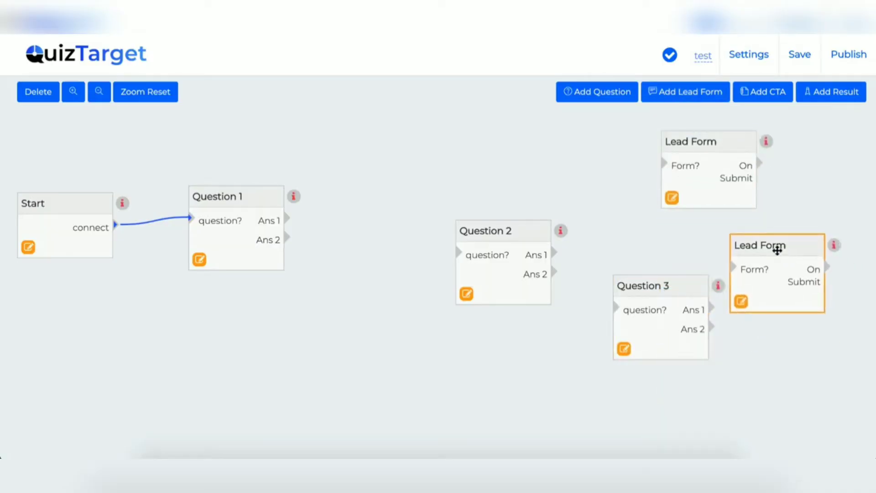
pyautogui.click(762, 93)
pyautogui.moveTo(720, 331); pyautogui.dragTo(473, 338)
pyautogui.moveTo(478, 231); pyautogui.dragTo(403, 210)
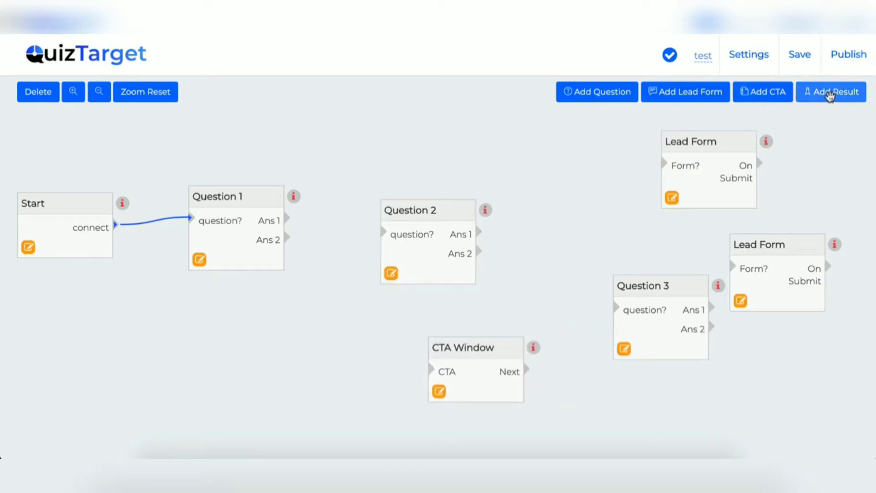
pyautogui.moveTo(285, 219); pyautogui.dragTo(384, 233)
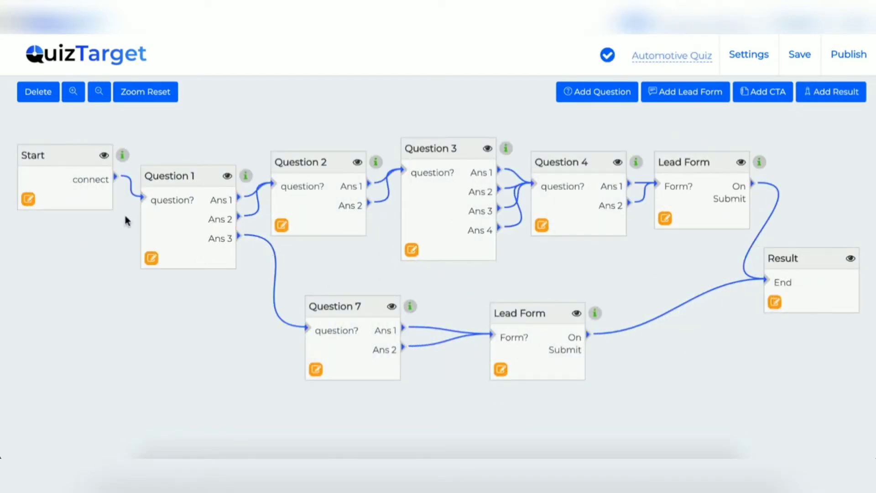
# Tidy the flow by nudging Questions 1, 2, 7 and the lower Lead Form.
pyautogui.click(178, 175)
pyautogui.moveTo(181, 178); pyautogui.dragTo(181, 163)
pyautogui.click(298, 157)
pyautogui.moveTo(297, 156); pyautogui.dragTo(298, 142)
pyautogui.click(337, 300)
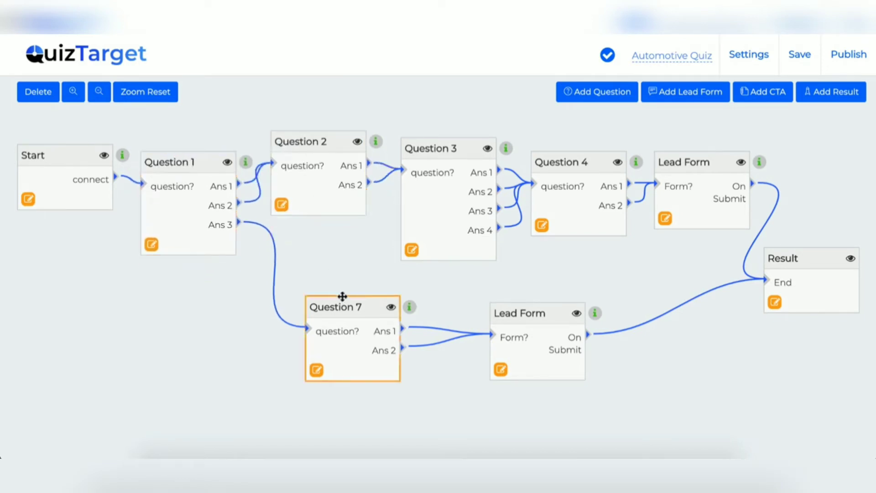
pyautogui.moveTo(337, 300); pyautogui.dragTo(316, 300)
pyautogui.click(518, 324)
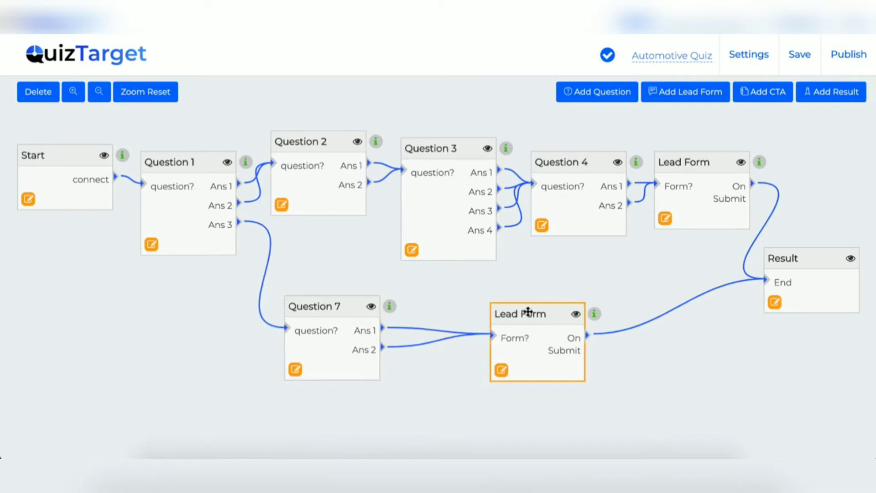
pyautogui.moveTo(528, 312); pyautogui.dragTo(508, 312)
pyautogui.click(367, 276)
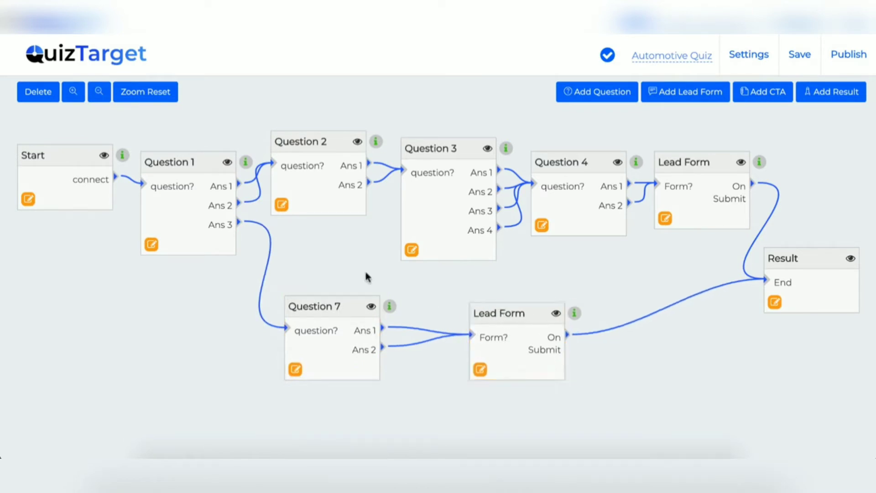
# Replace Question 1's Ans 2 link to Question 2 with a link to Question 7.
pyautogui.click(238, 189)
pyautogui.click(297, 145)
pyautogui.click(287, 332)
pyautogui.click(40, 93)
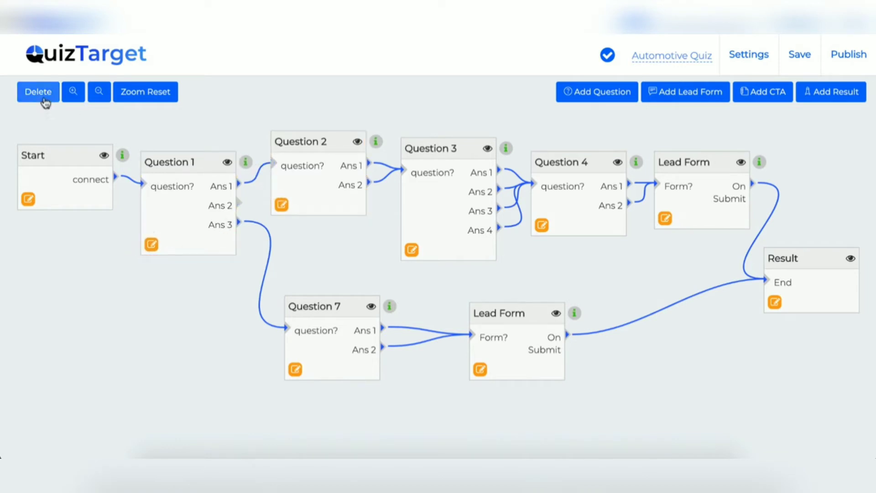
pyautogui.moveTo(239, 203); pyautogui.dragTo(285, 328)
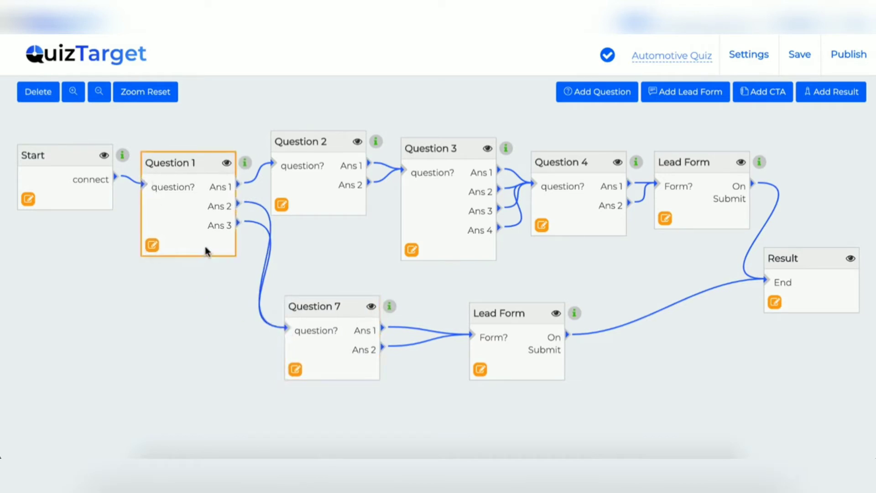
# Zoom out to review the flow, reset the zoom, and open Question 1's editor.
pyautogui.click(99, 93)
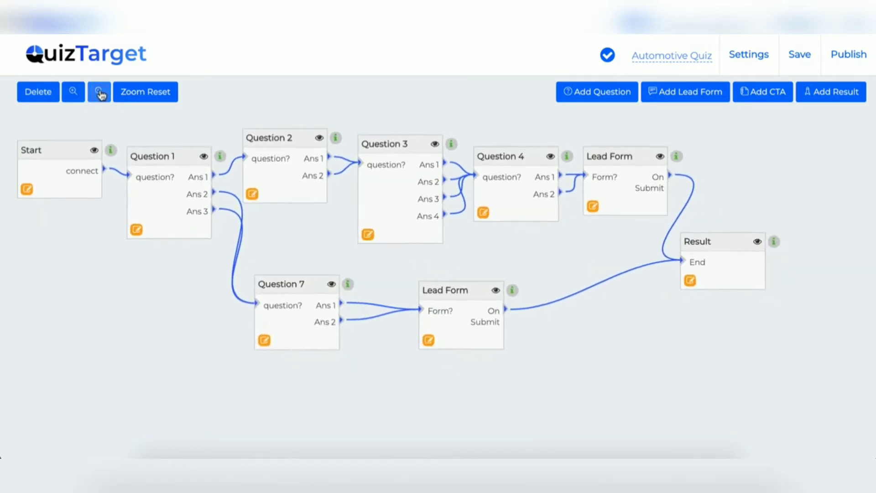
pyautogui.click(100, 93)
pyautogui.click(100, 93)
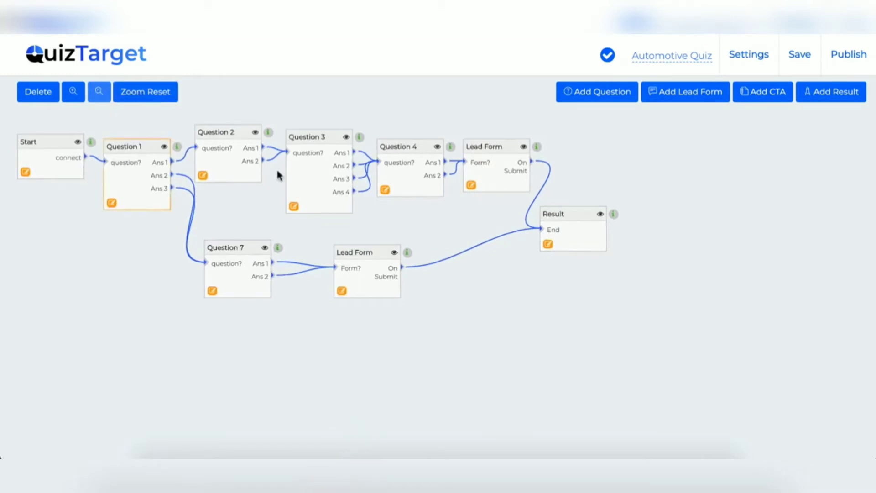
pyautogui.click(424, 141)
pyautogui.click(145, 92)
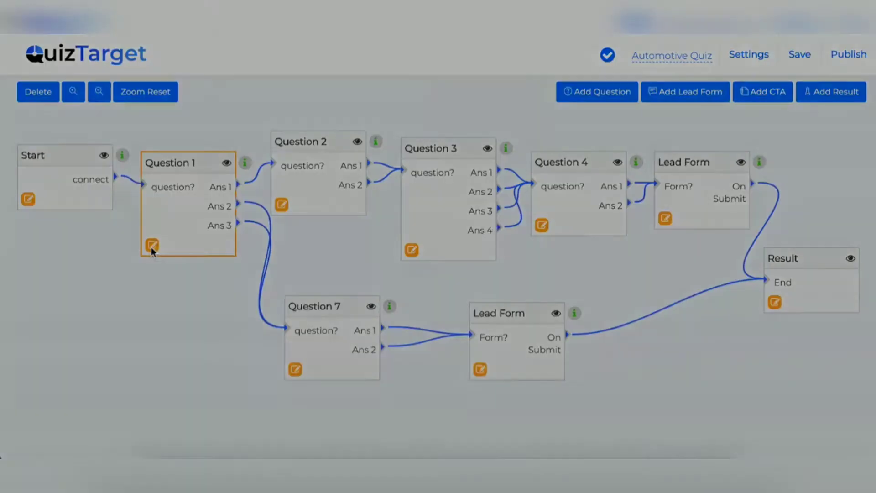
pyautogui.click(153, 249)
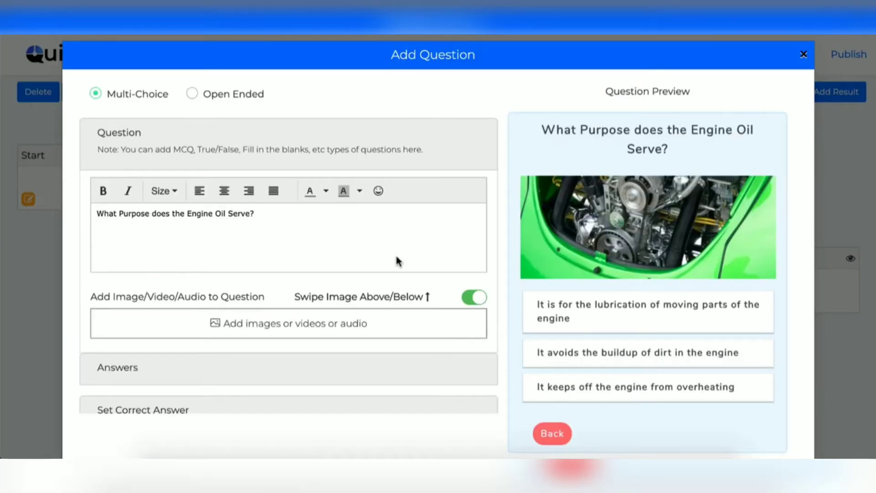
# Browse the media library for a question image, then return without adding one.
pyautogui.scroll(-1, 397, 257)
pyautogui.scroll(1, 396, 257)
pyautogui.click(229, 328)
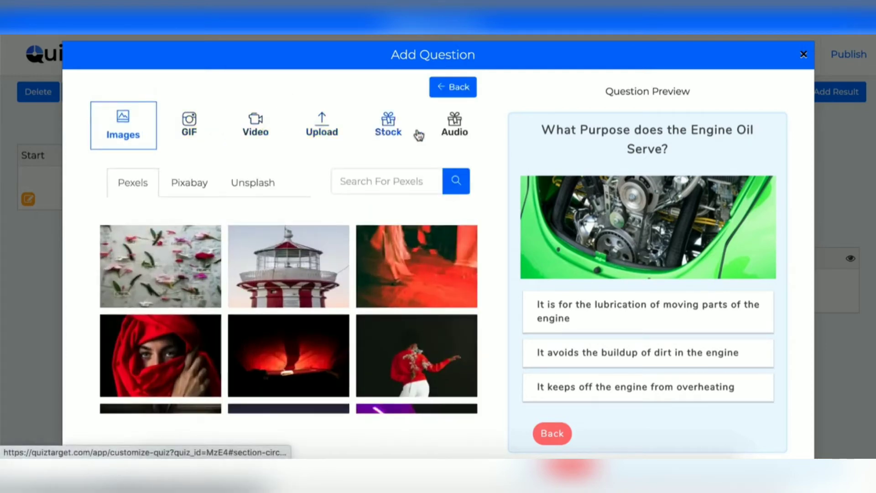
pyautogui.scroll(-5, 209, 325)
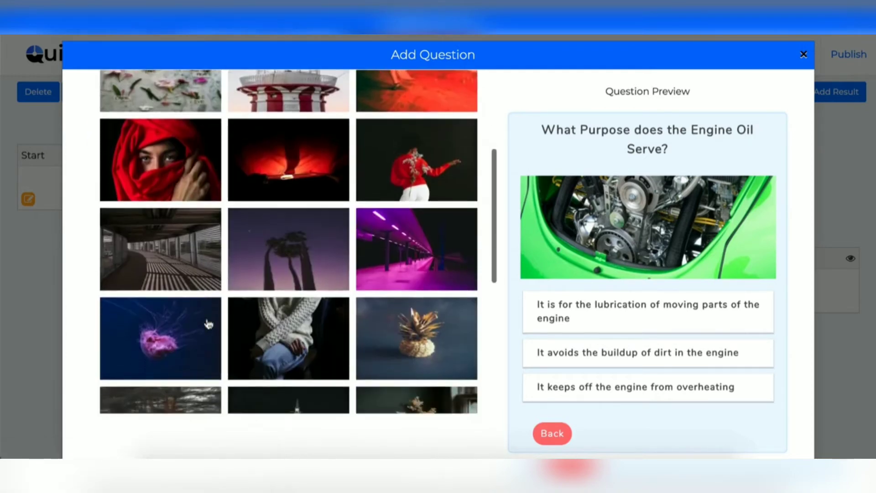
pyautogui.scroll(5, 371, 165)
pyautogui.click(440, 95)
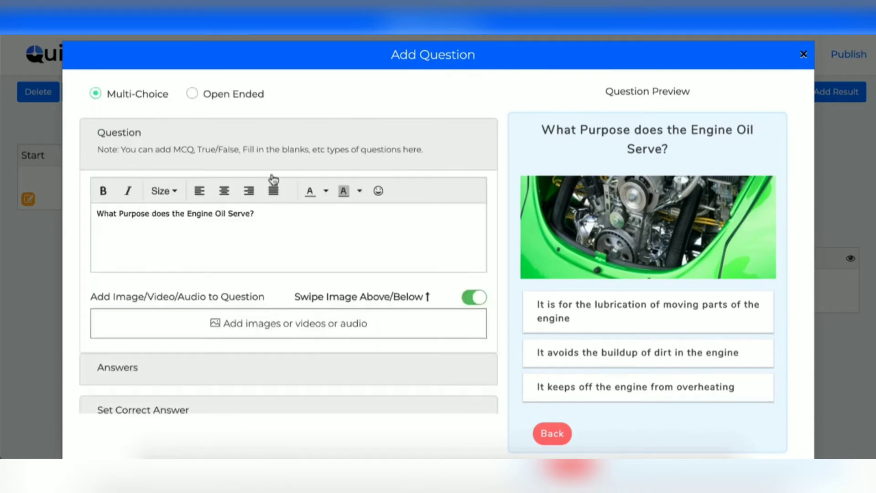
# Expand the Answers section to list the three engine oil answers.
pyautogui.scroll(-2, 260, 339)
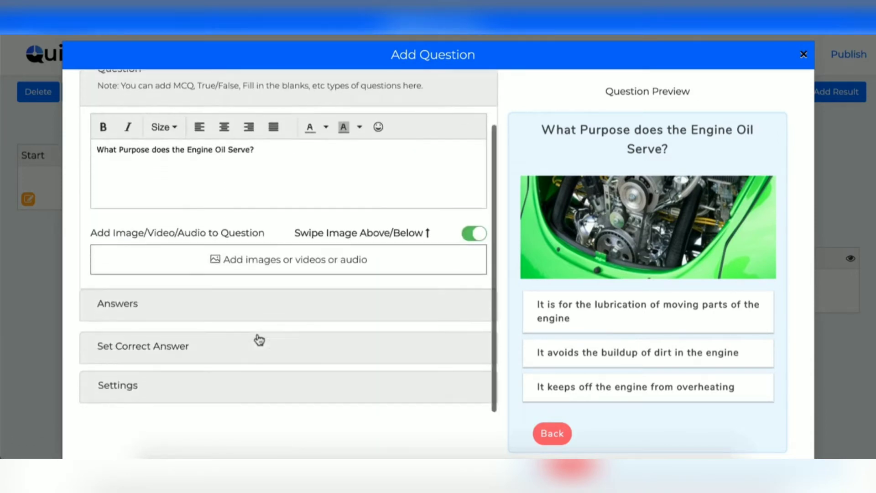
pyautogui.click(139, 309)
pyautogui.scroll(-1, 270, 247)
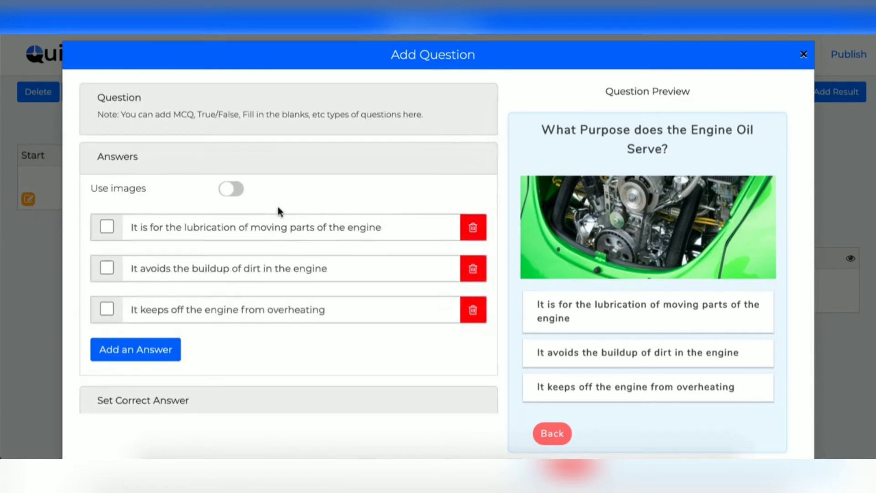
# Enable picture answers and give the lubrication answer the Pexels lighthouse photo.
pyautogui.click(234, 189)
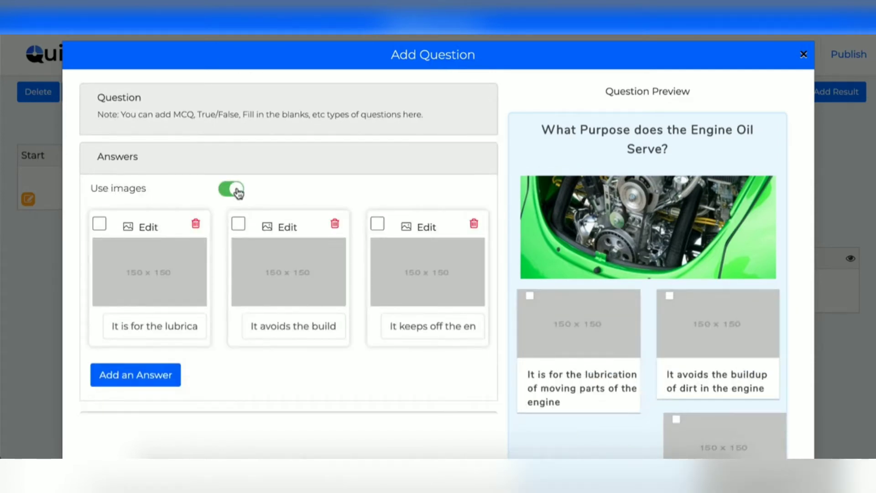
pyautogui.click(146, 228)
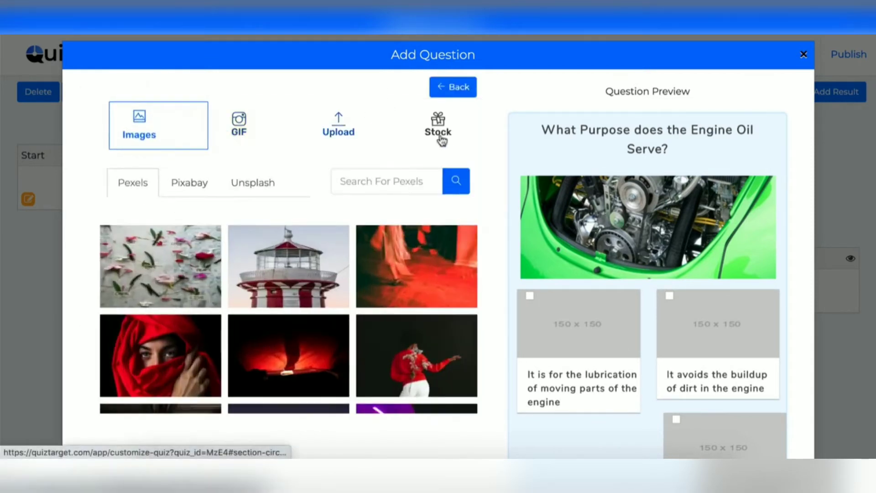
pyautogui.click(289, 266)
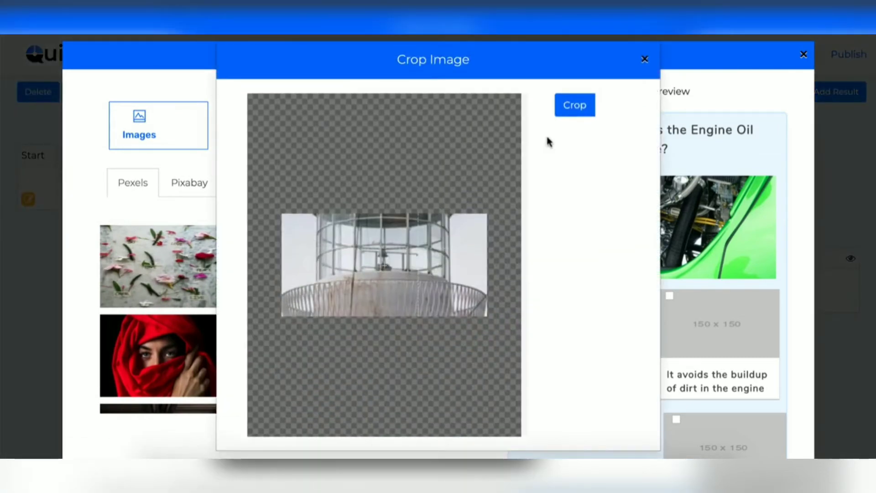
pyautogui.click(575, 105)
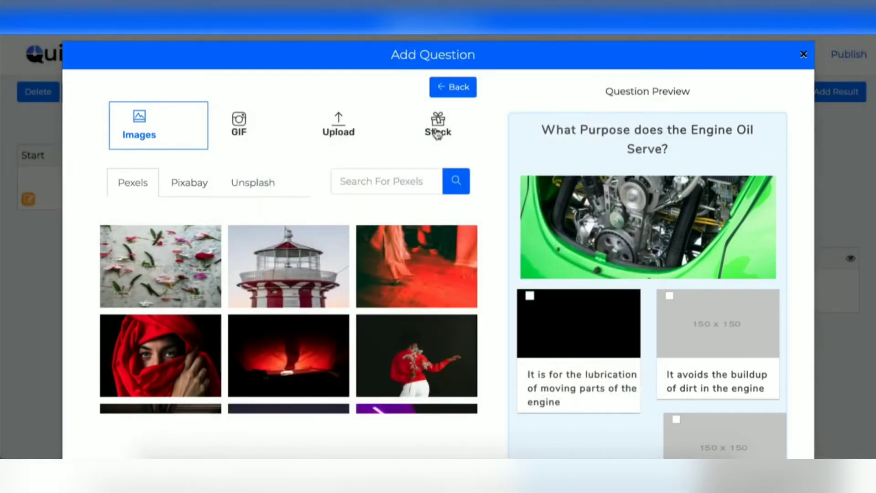
pyautogui.click(457, 88)
pyautogui.scroll(-2, 192, 263)
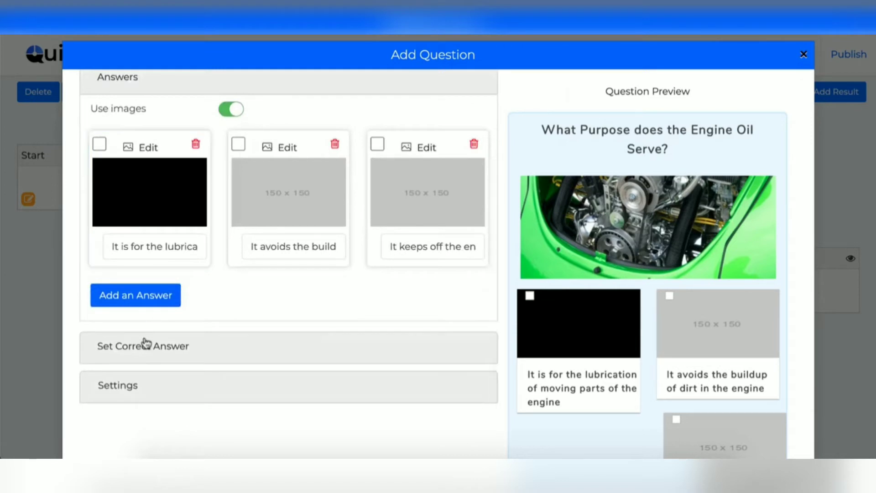
pyautogui.scroll(-3, 245, 290)
# Turn on Timer and Skippable for the engine oil question, then close its editor.
pyautogui.click(154, 197)
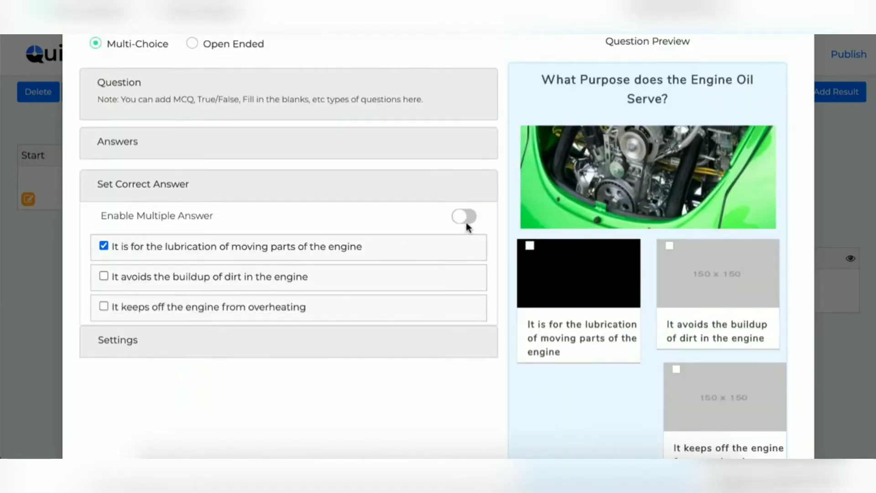
pyautogui.click(100, 355)
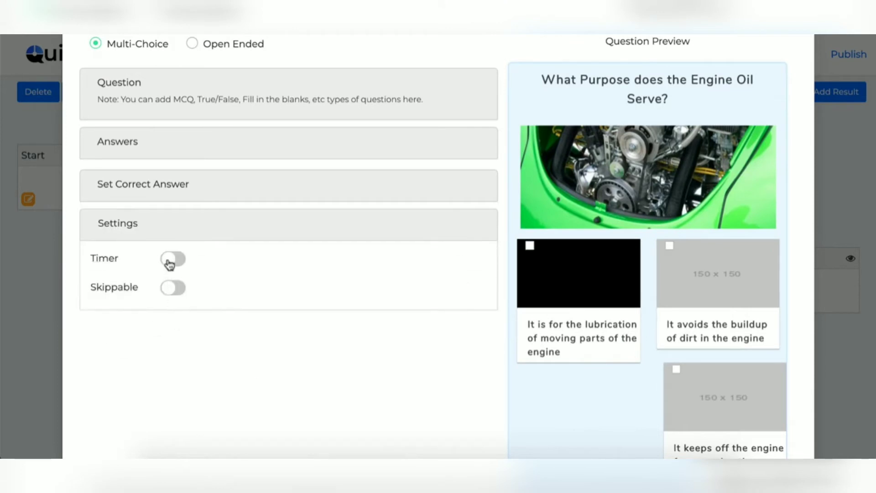
pyautogui.click(170, 260)
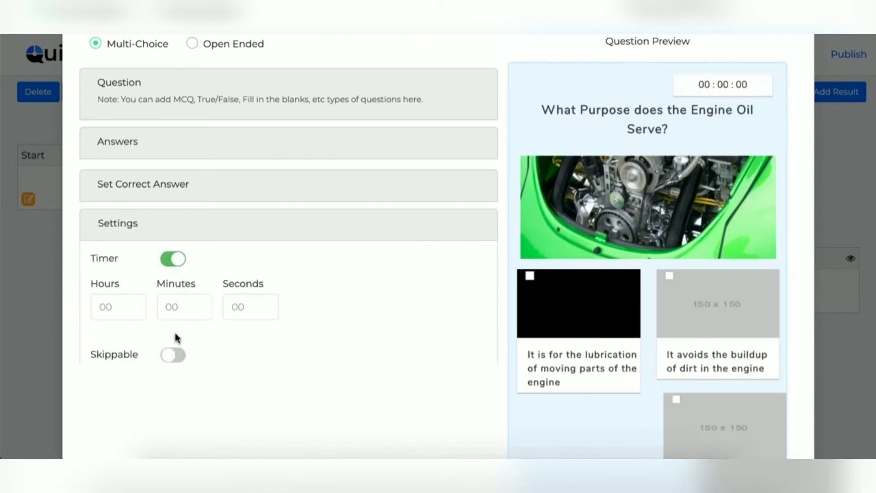
pyautogui.click(174, 356)
pyautogui.scroll(2, 357, 314)
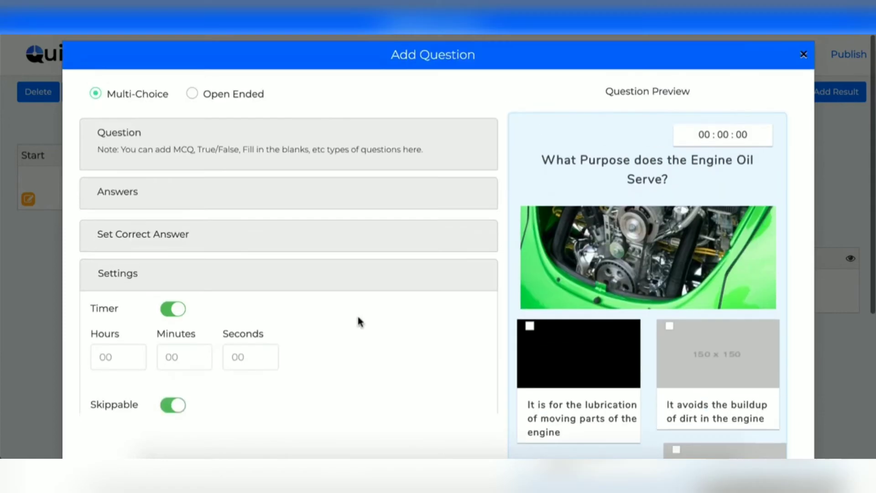
pyautogui.click(804, 56)
pyautogui.click(408, 305)
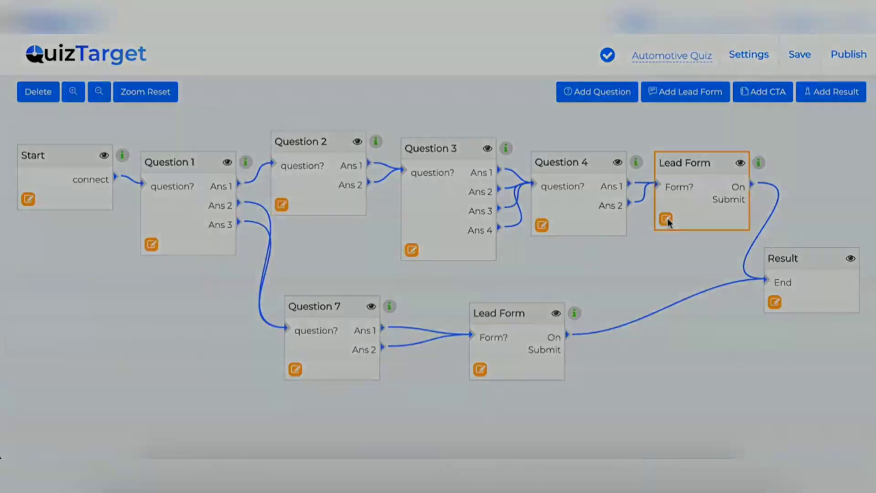
# Open the upper Lead Form and try the Mobile and Social Login lead types.
pyautogui.click(666, 219)
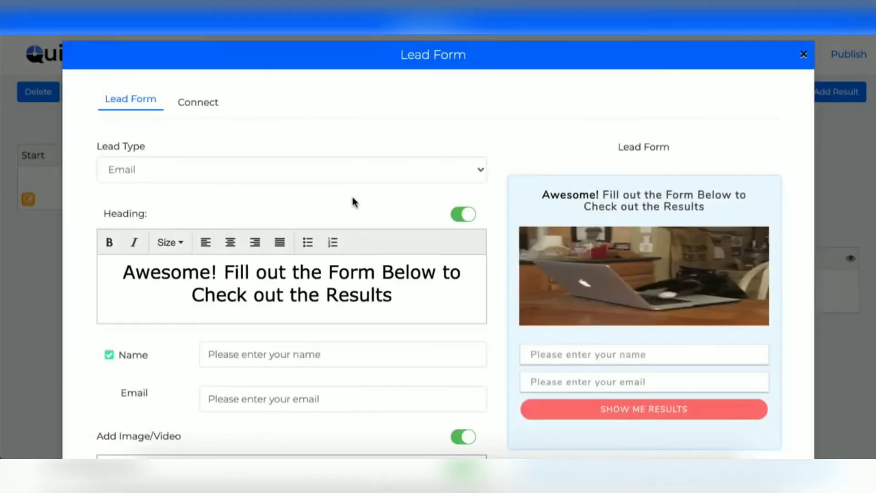
pyautogui.scroll(-1, 364, 256)
pyautogui.scroll(1, 246, 160)
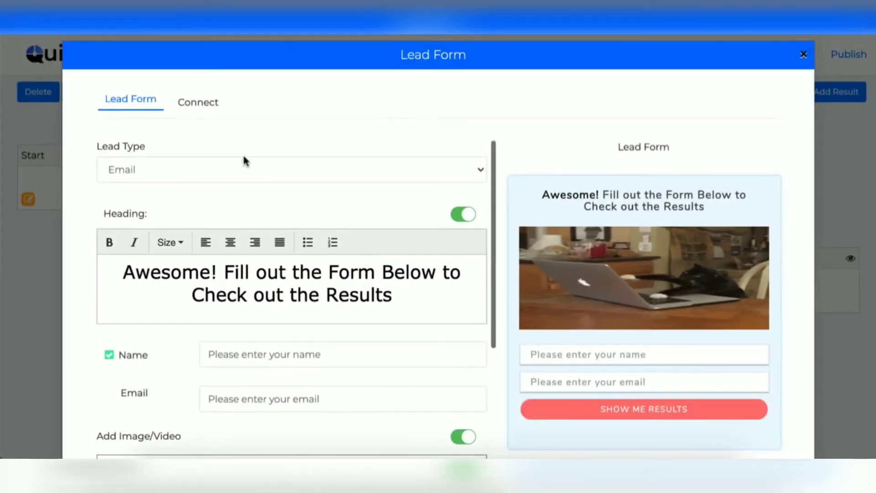
pyautogui.click(243, 165)
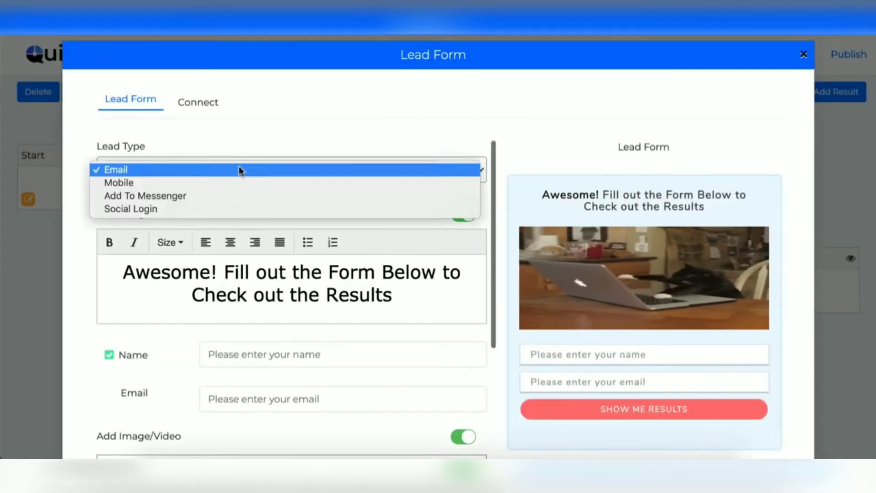
pyautogui.click(182, 184)
pyautogui.click(182, 180)
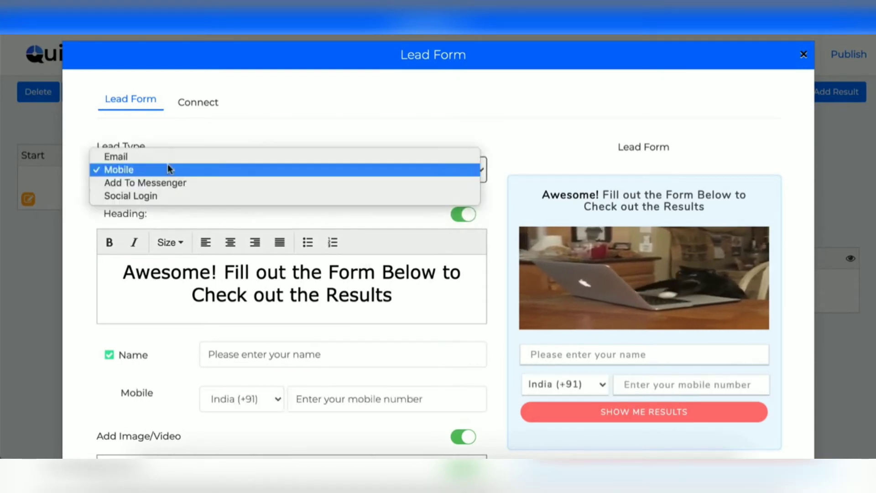
pyautogui.click(168, 196)
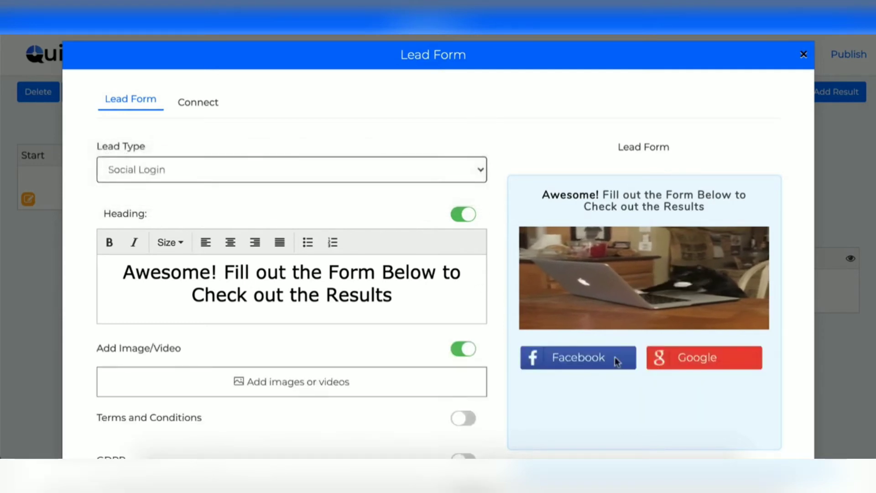
pyautogui.click(183, 166)
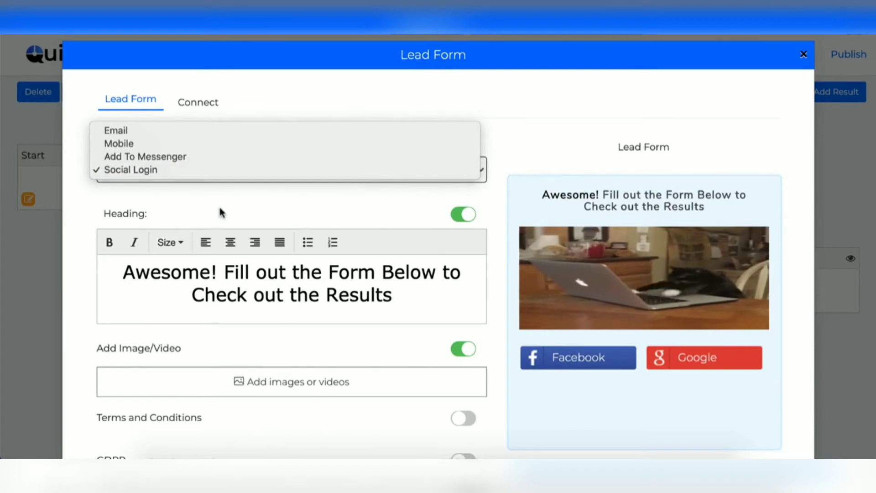
pyautogui.scroll(-3, 221, 213)
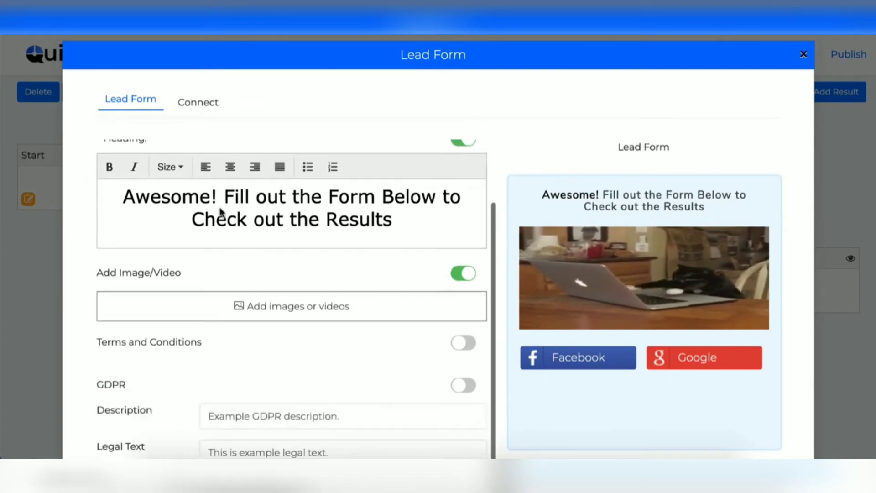
# Look through the form's image, upload and video media options without adding any media.
pyautogui.click(277, 315)
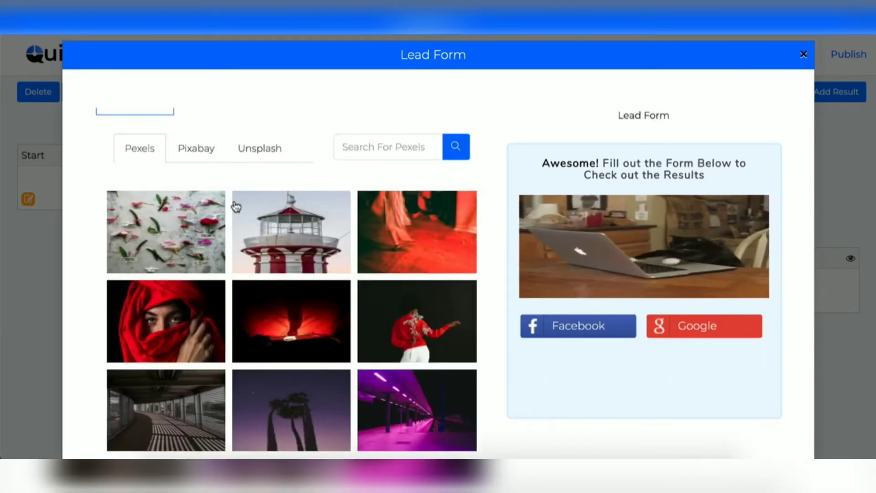
pyautogui.scroll(3, 236, 205)
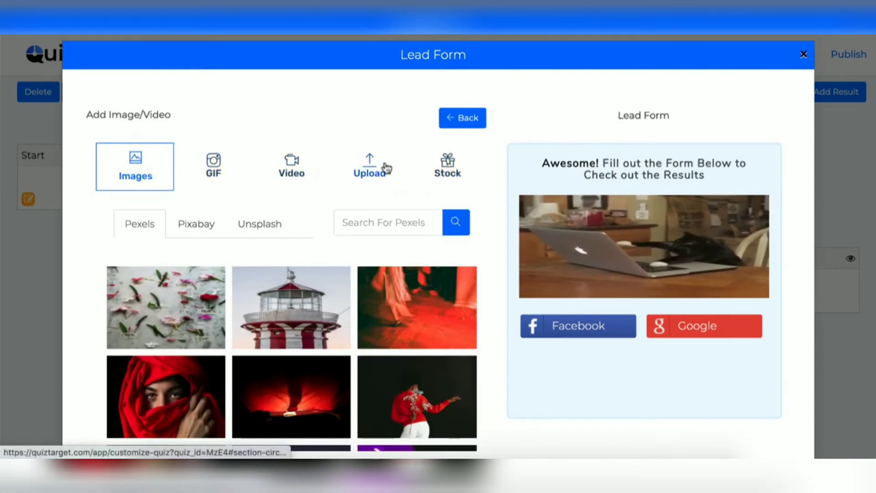
pyautogui.click(371, 170)
pyautogui.click(291, 166)
pyautogui.click(462, 118)
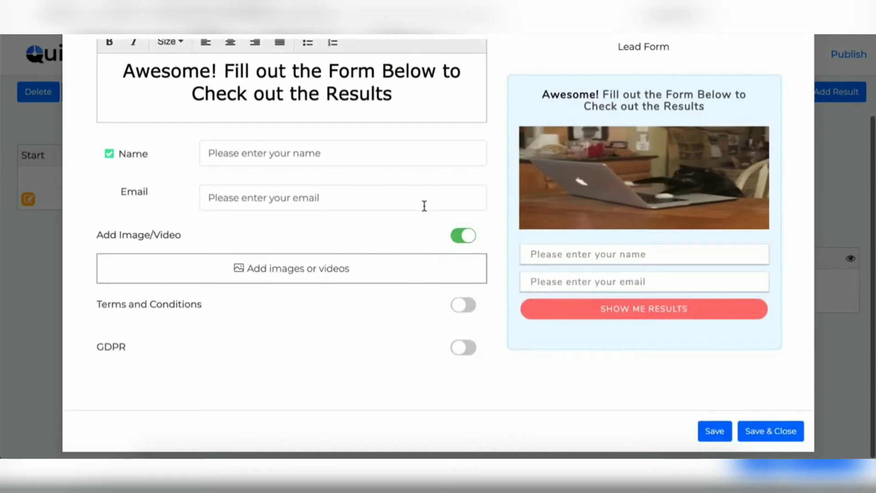
# Add a GDPR consent checkbox to the form and bring up its Connect settings.
pyautogui.click(462, 349)
pyautogui.scroll(-2, 391, 342)
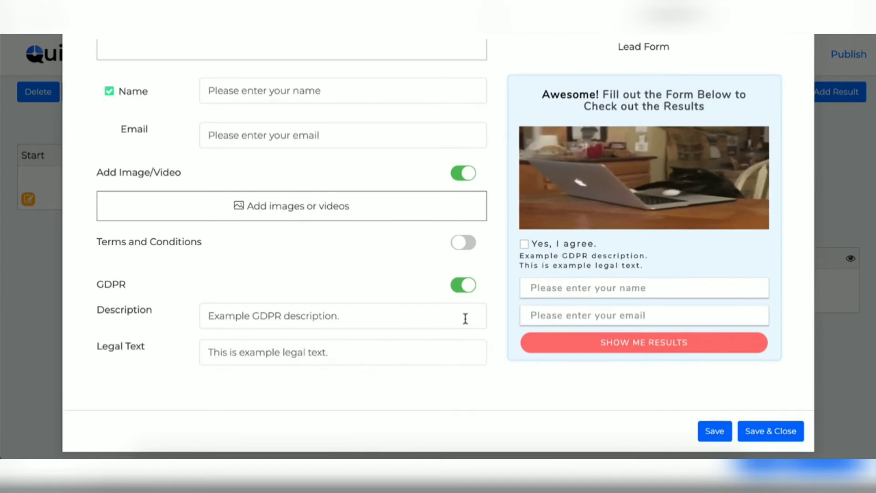
pyautogui.scroll(8, 465, 318)
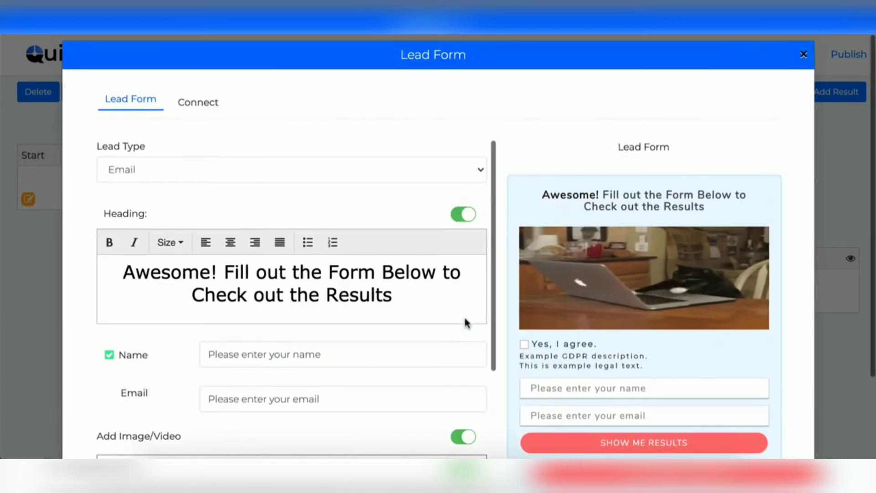
pyautogui.click(200, 104)
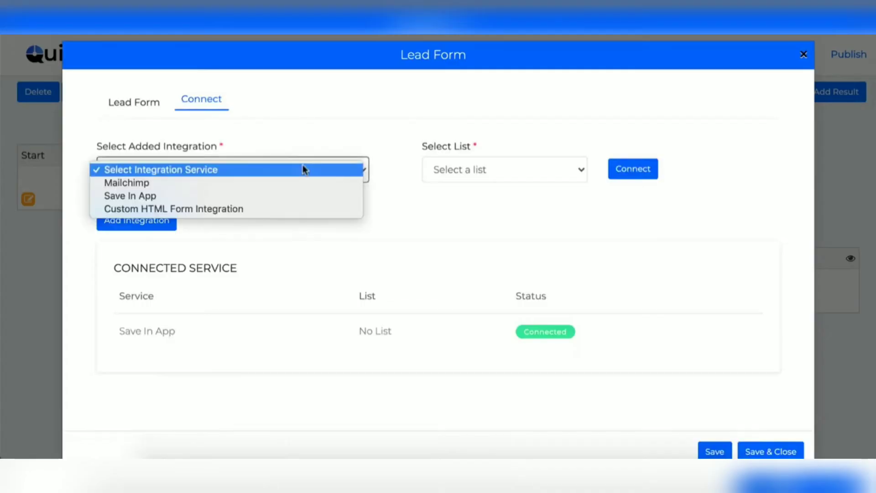
# Browse the addable integration services, then close the Lead Form editor without saving.
pyautogui.click(303, 168)
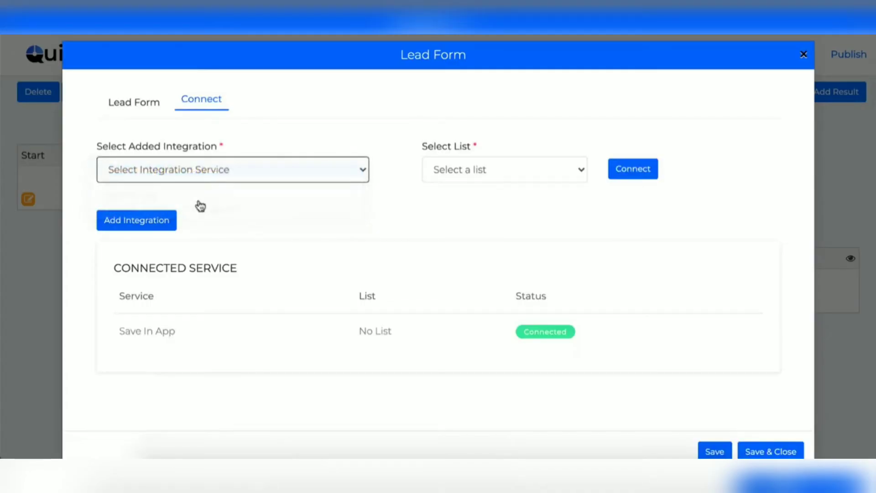
pyautogui.click(143, 225)
pyautogui.scroll(-4, 434, 231)
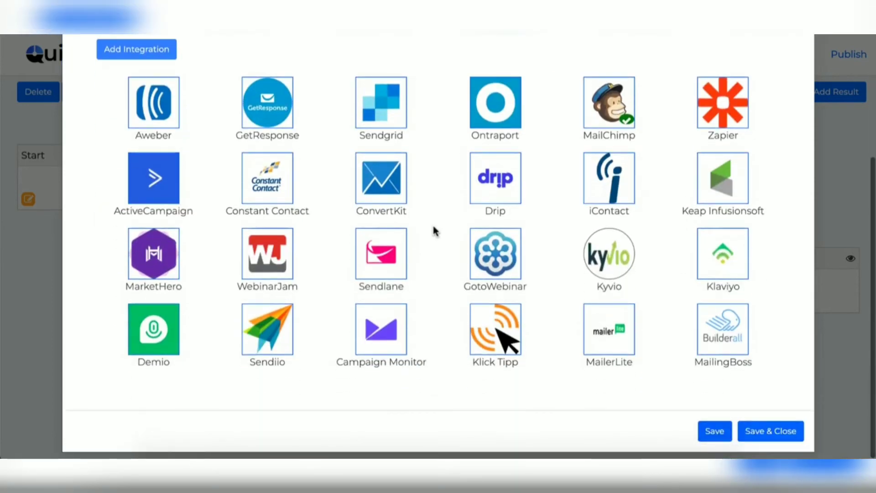
pyautogui.scroll(2, 435, 231)
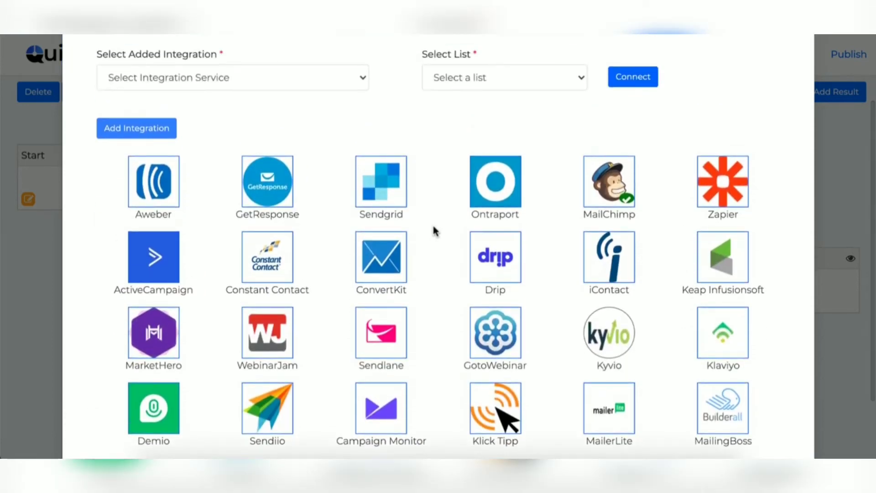
pyautogui.scroll(-1, 435, 231)
pyautogui.scroll(3, 434, 230)
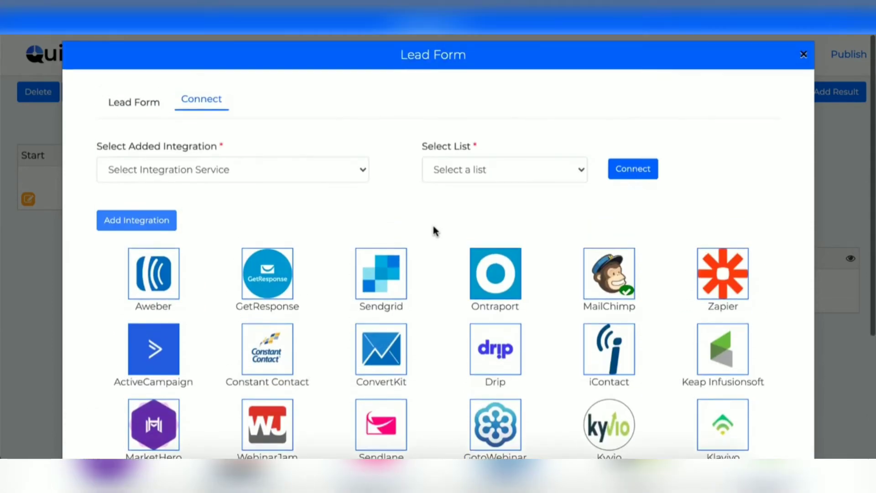
pyautogui.click(804, 55)
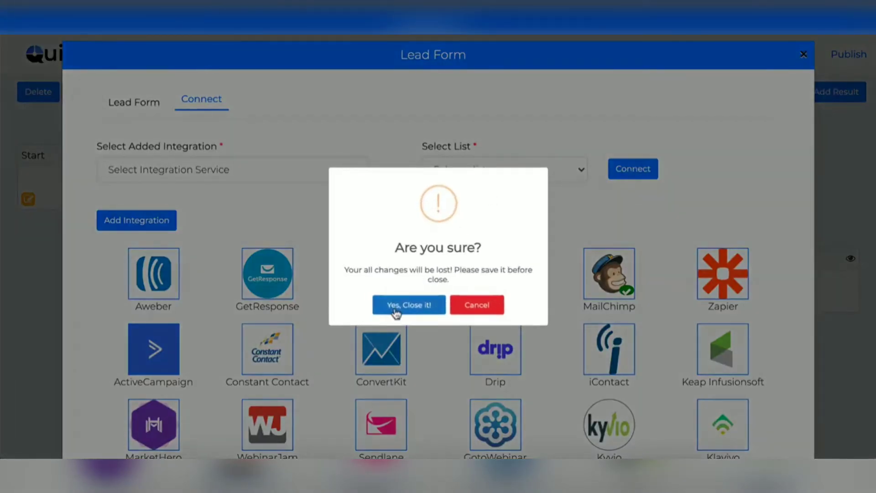
pyautogui.click(395, 306)
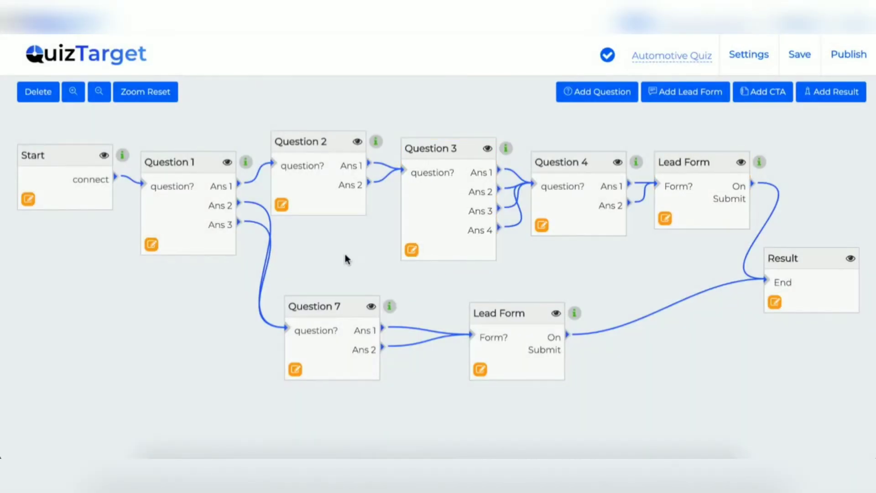
# In the theme's Text settings, set text colour to red #ff5252 and font to Arapey.
pyautogui.click(744, 58)
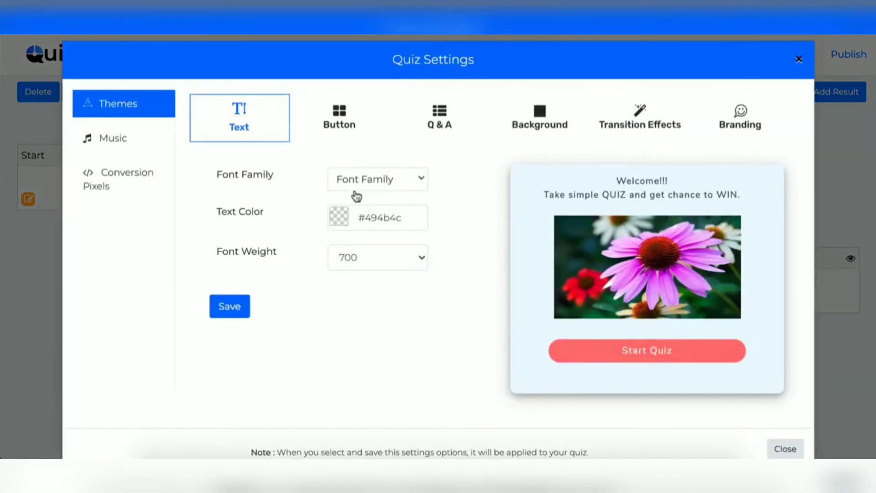
pyautogui.click(375, 183)
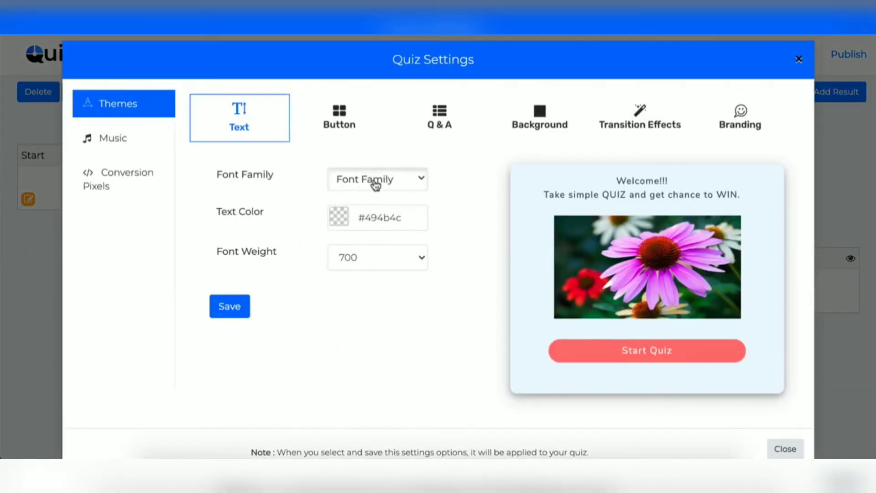
pyautogui.scroll(-3, 372, 276)
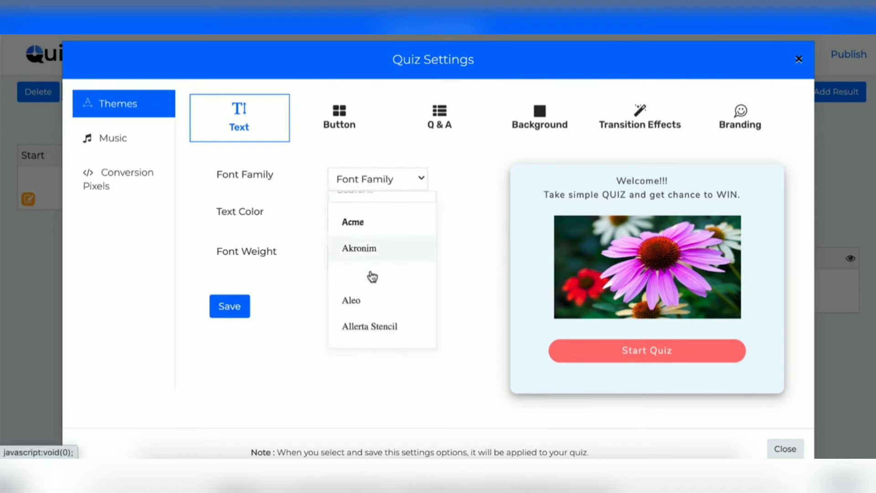
pyautogui.click(370, 264)
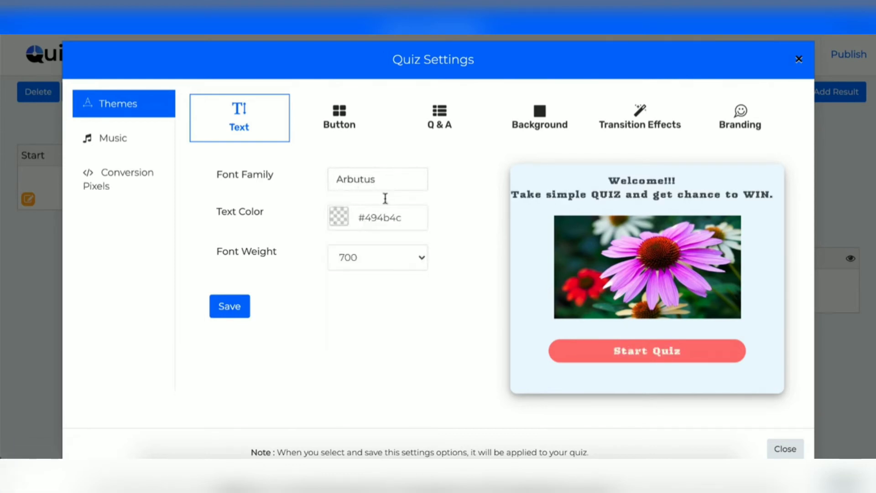
pyautogui.click(338, 216)
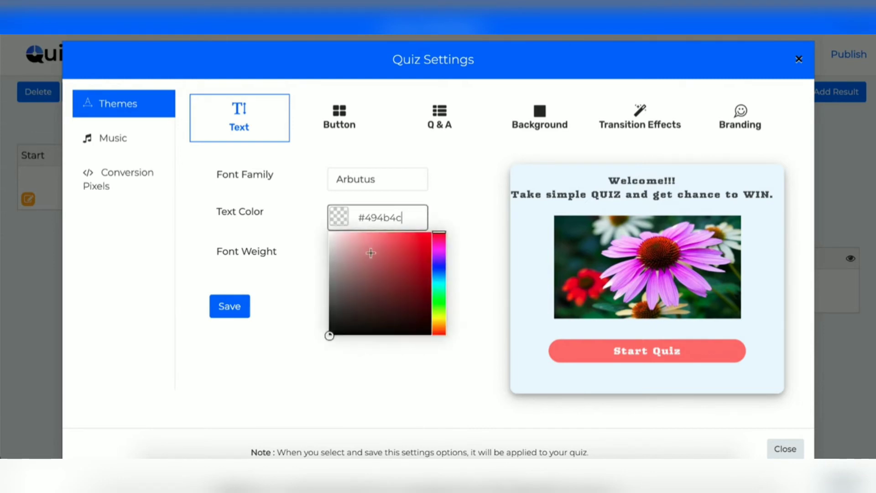
pyautogui.moveTo(372, 250); pyautogui.dragTo(399, 232)
pyautogui.click(448, 192)
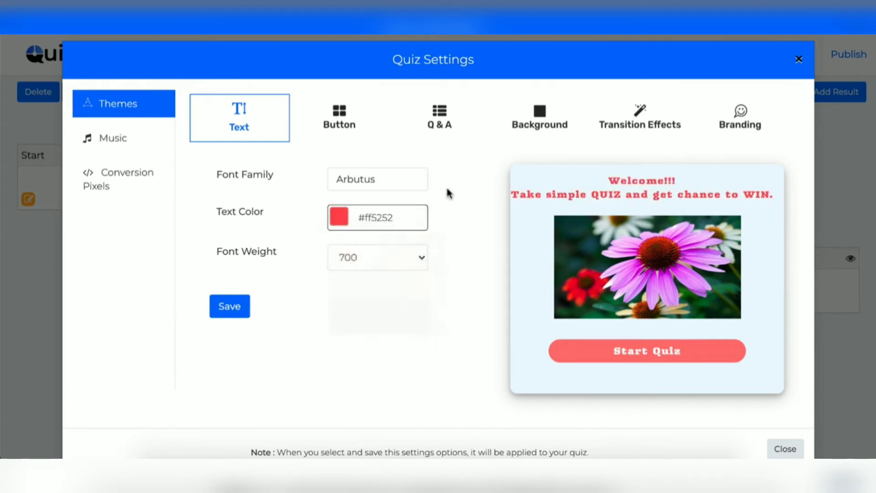
pyautogui.click(368, 181)
pyautogui.click(353, 233)
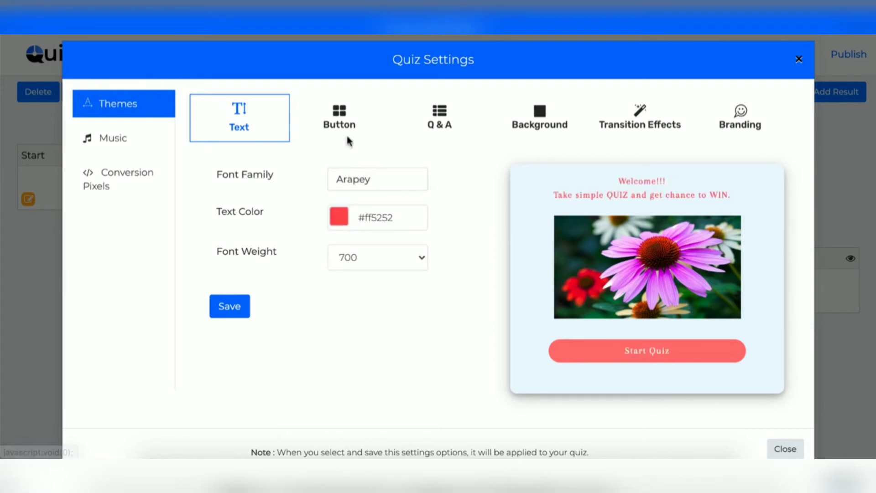
pyautogui.click(341, 120)
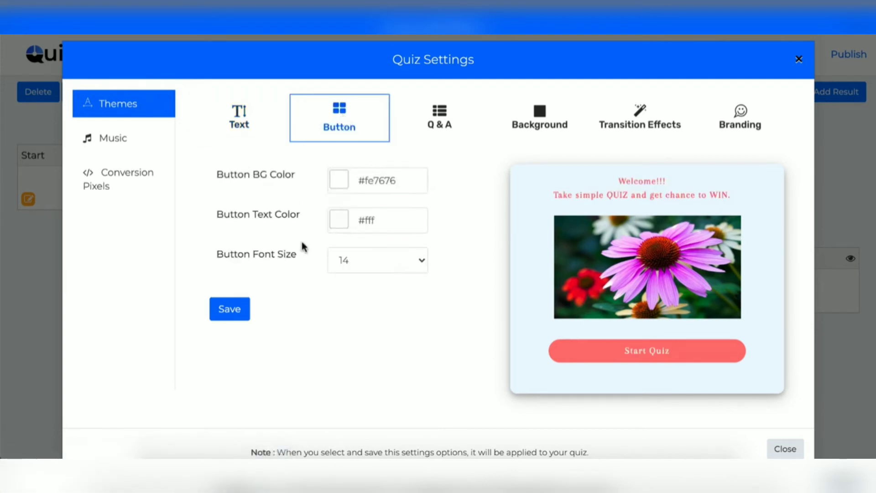
# Set the quiz background type to Image and browse Pexels, Pixabay and upload sources.
pyautogui.click(437, 131)
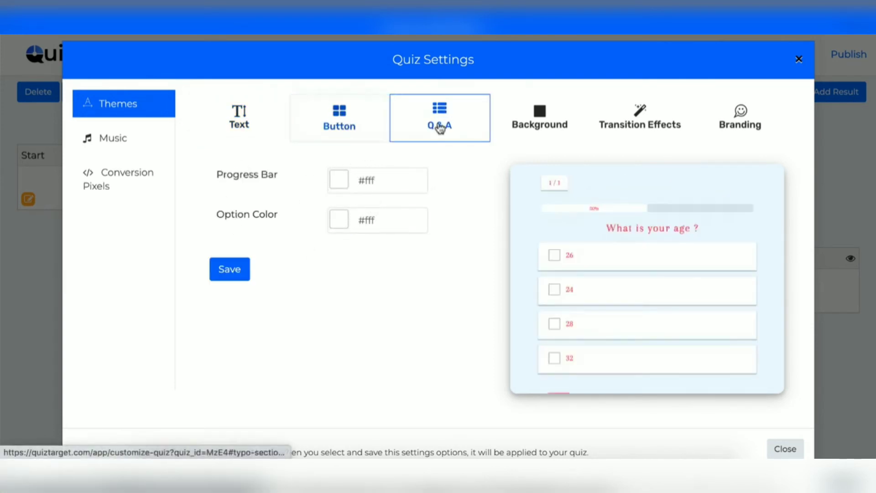
pyautogui.click(544, 120)
pyautogui.click(360, 182)
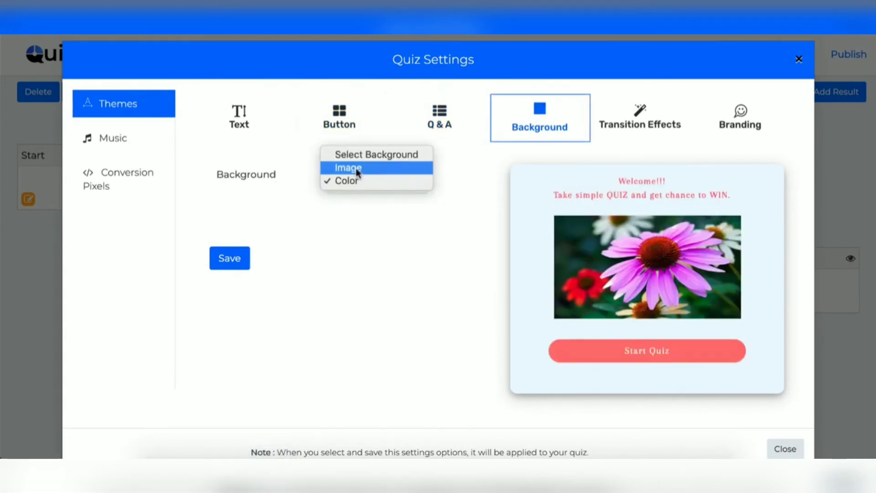
pyautogui.click(358, 169)
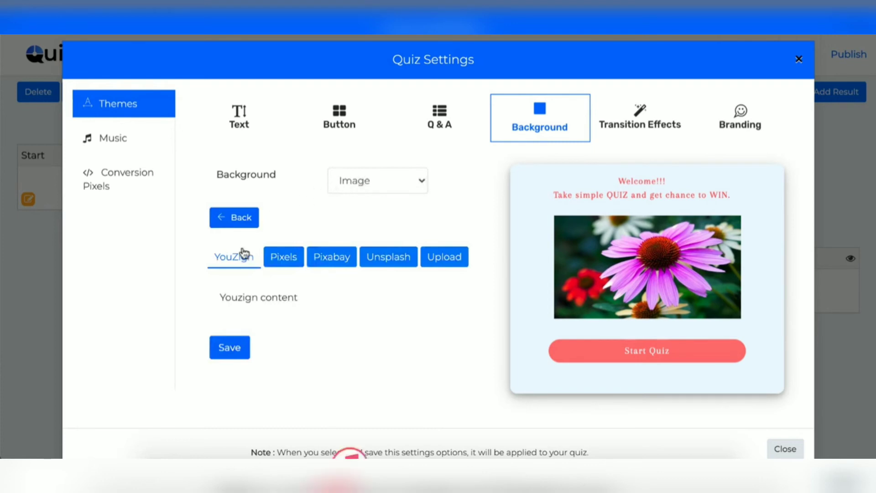
pyautogui.click(286, 261)
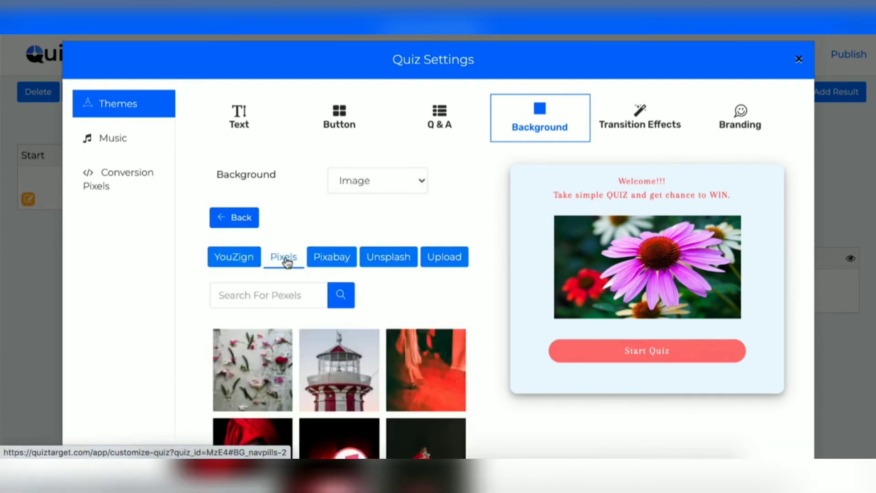
pyautogui.click(336, 259)
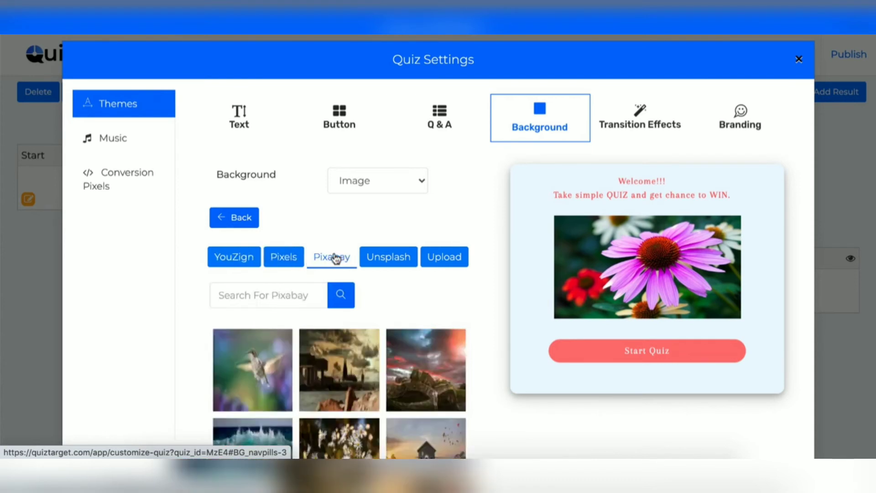
pyautogui.click(285, 257)
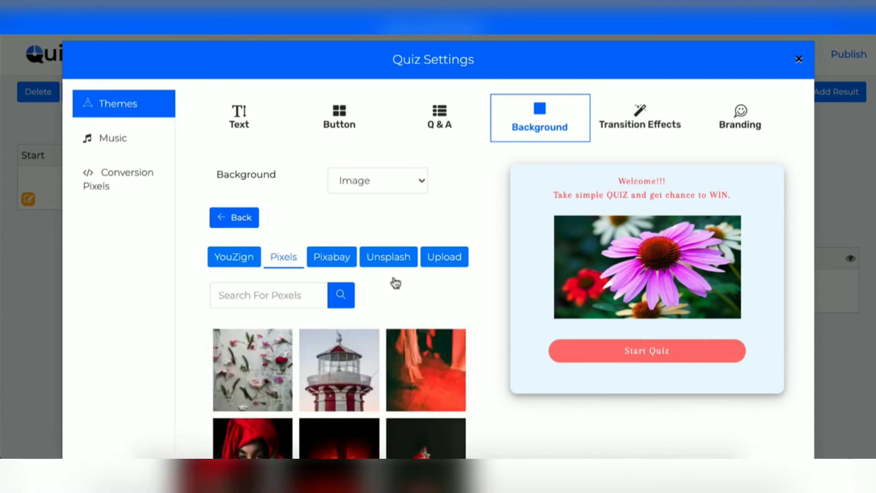
pyautogui.click(445, 257)
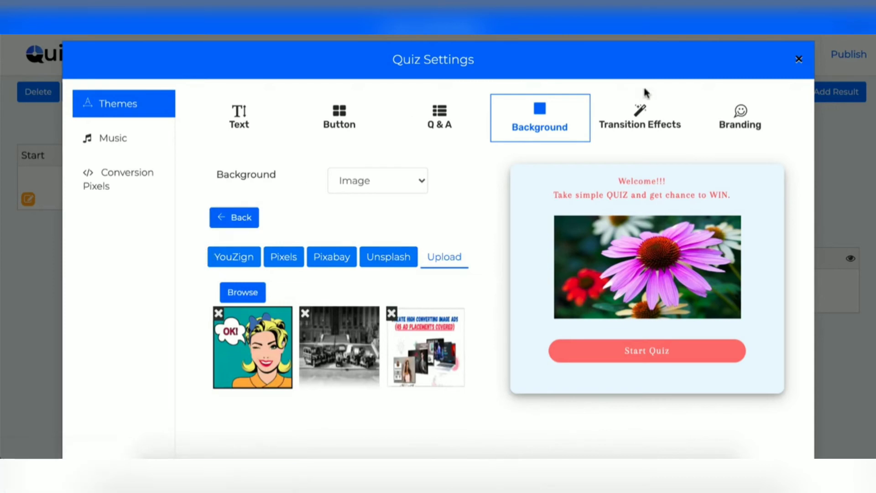
pyautogui.click(634, 121)
# Set the entrance effect to BackInRight and the exit effect to fadeOut.
pyautogui.click(347, 176)
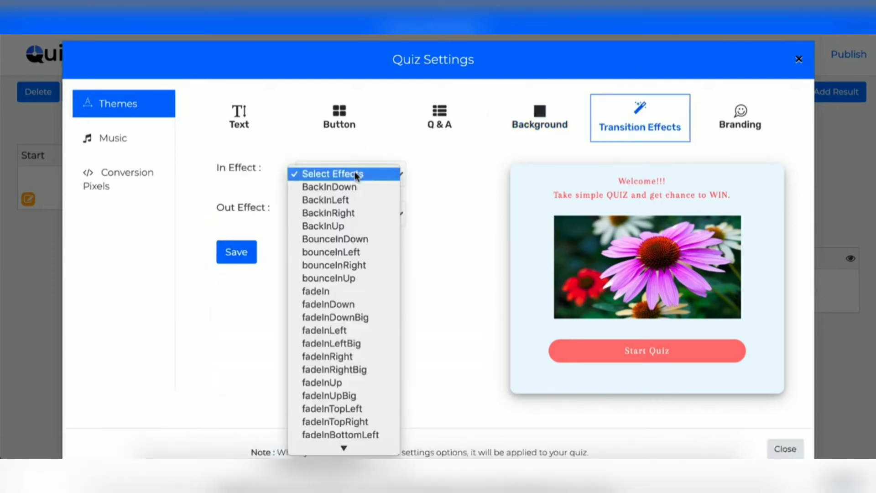
pyautogui.click(341, 187)
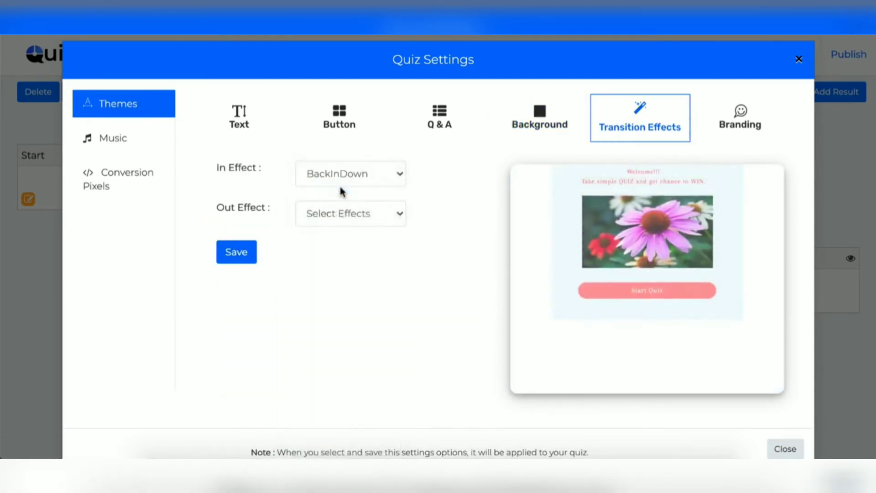
pyautogui.click(360, 213)
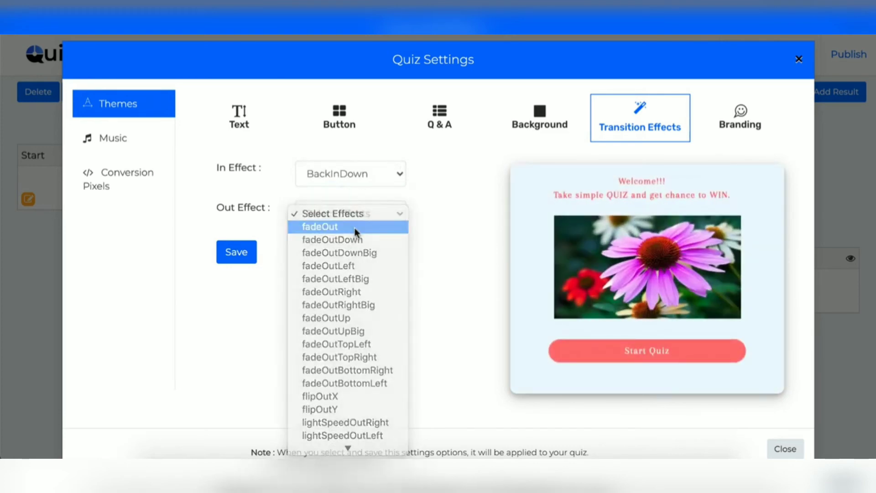
pyautogui.click(354, 226)
pyautogui.click(349, 174)
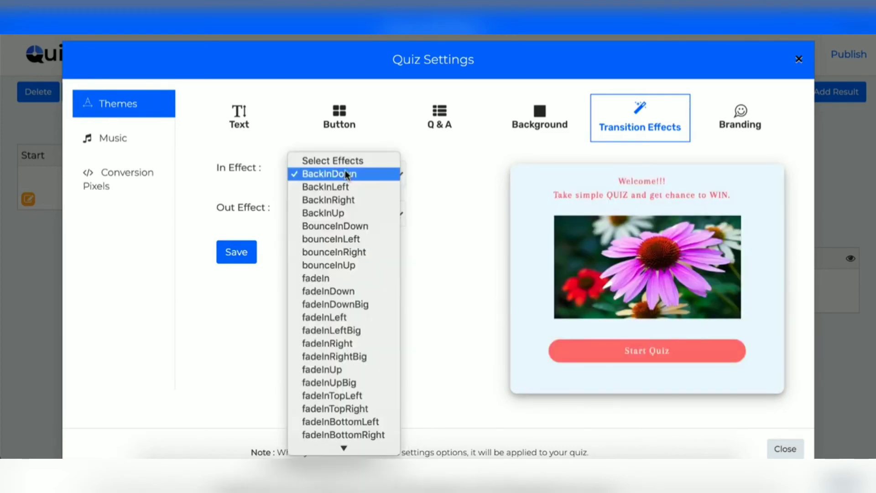
pyautogui.click(346, 201)
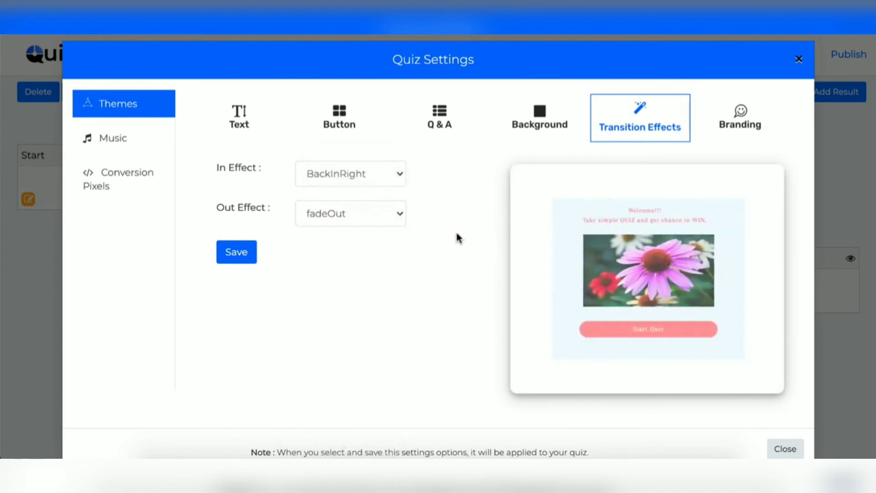
# Keep the branding position at Bottom and alignment at Right.
pyautogui.click(741, 118)
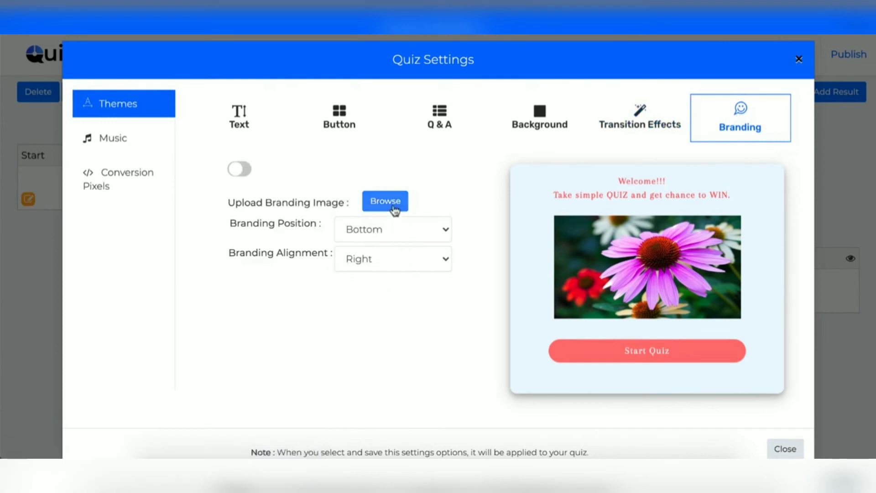
pyautogui.click(410, 231)
pyautogui.click(408, 229)
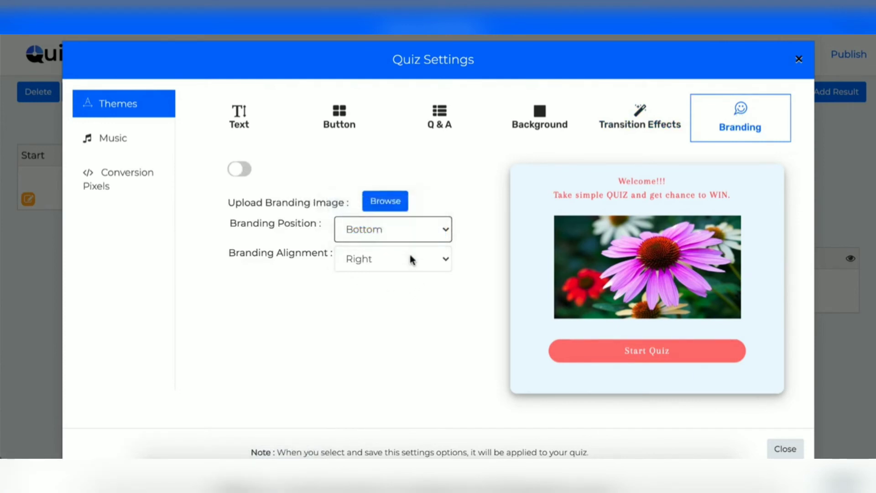
pyautogui.click(409, 259)
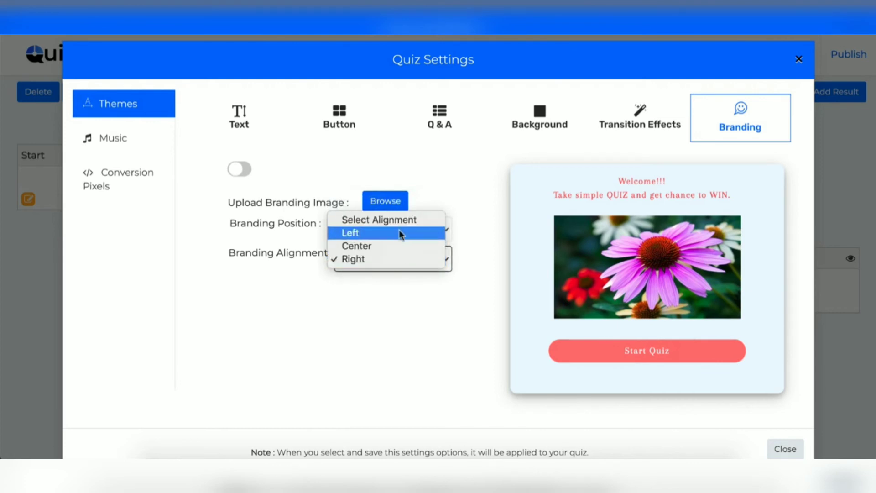
pyautogui.click(414, 309)
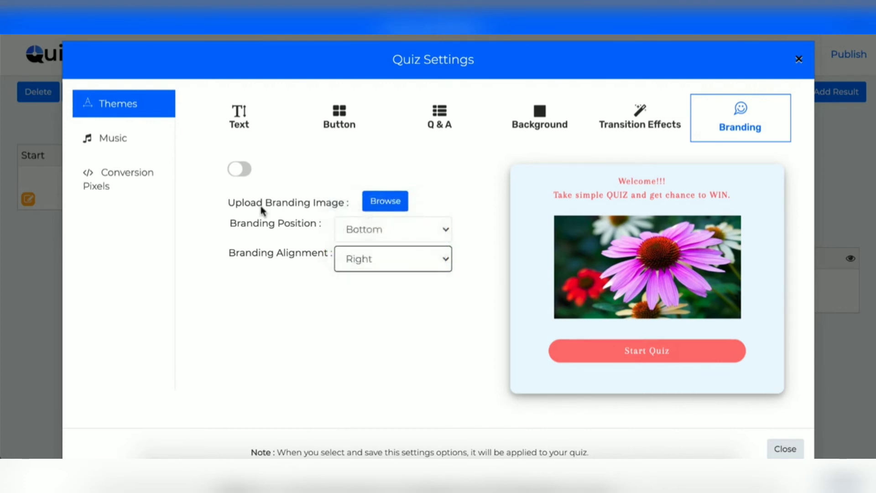
# In Music settings, browse the correct-answer and then wrong-answer sound tracks.
pyautogui.click(116, 140)
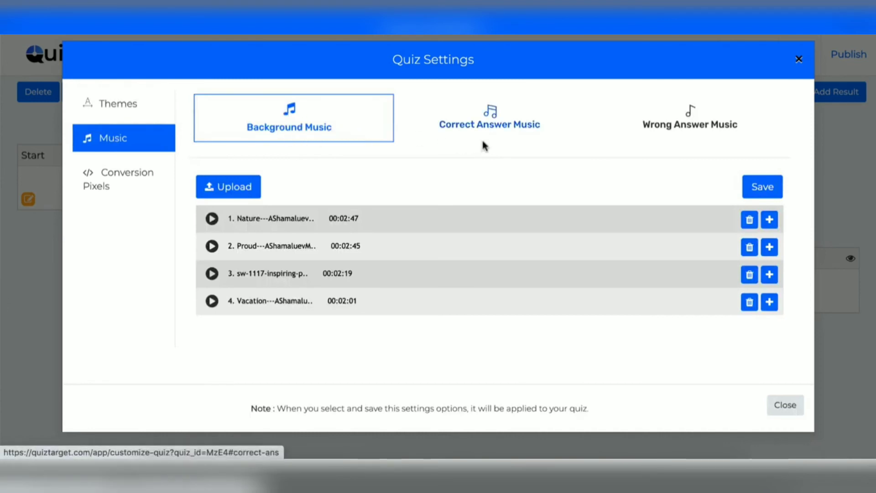
pyautogui.click(494, 122)
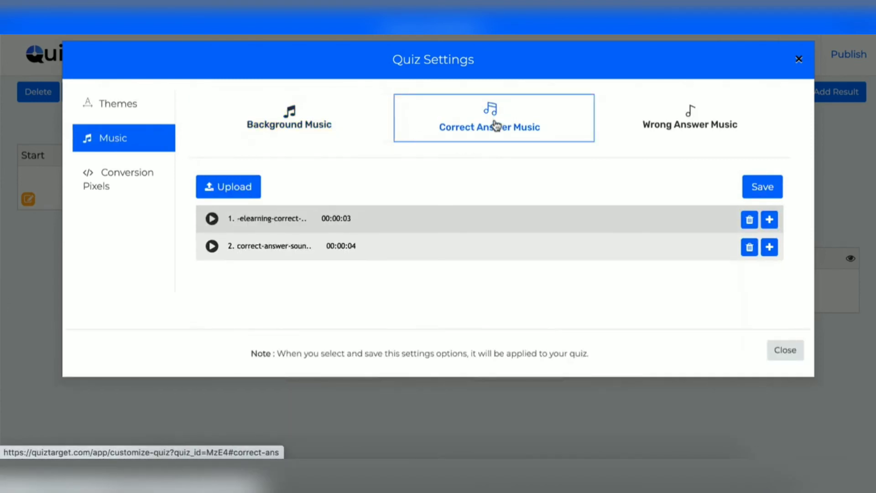
pyautogui.click(670, 124)
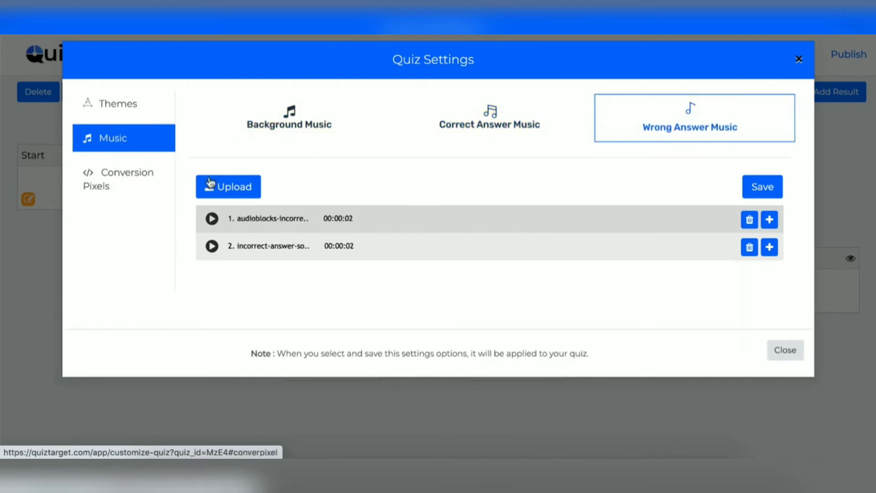
# Type 'add here' in the Google conversion pixel field and close Quiz Settings.
pyautogui.click(140, 189)
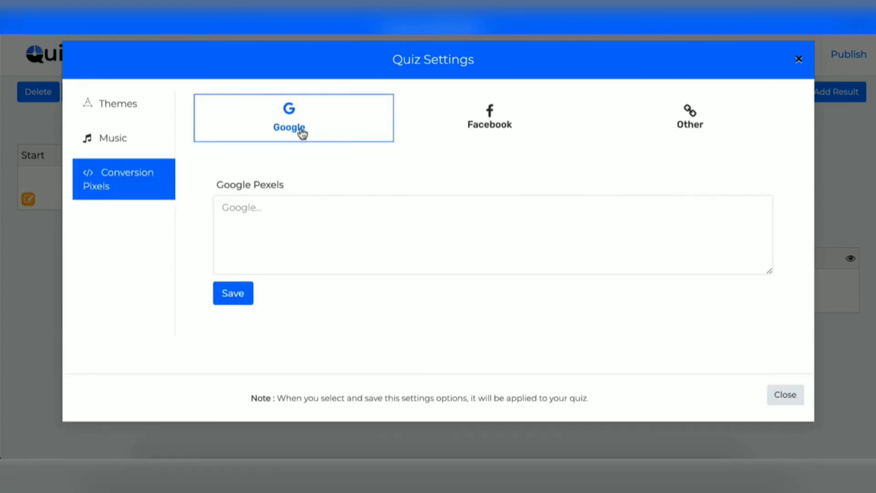
pyautogui.click(491, 127)
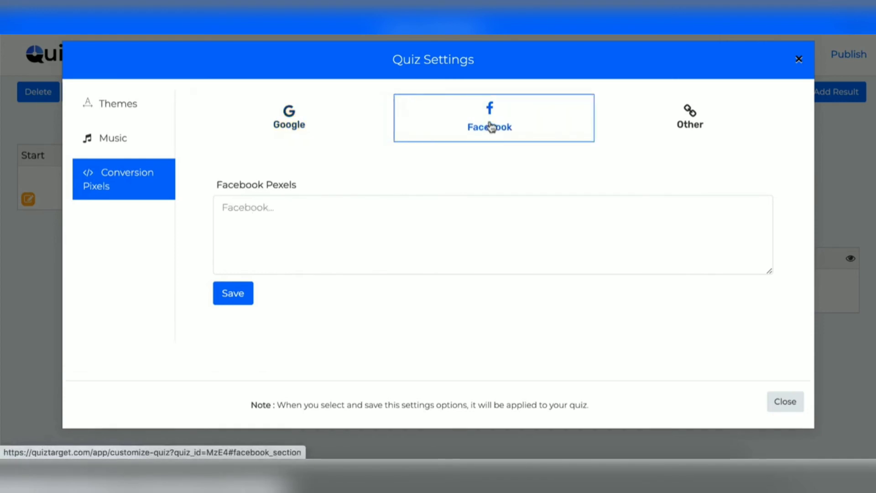
pyautogui.click(689, 124)
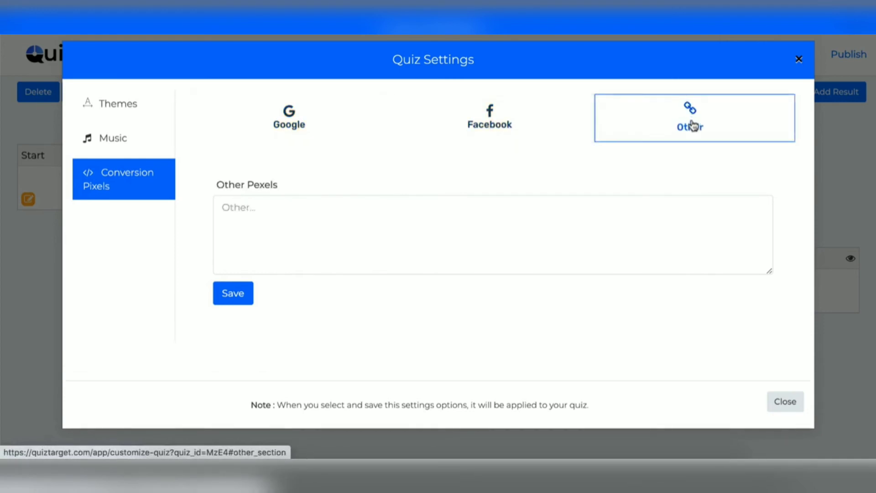
pyautogui.click(289, 117)
pyautogui.click(283, 219)
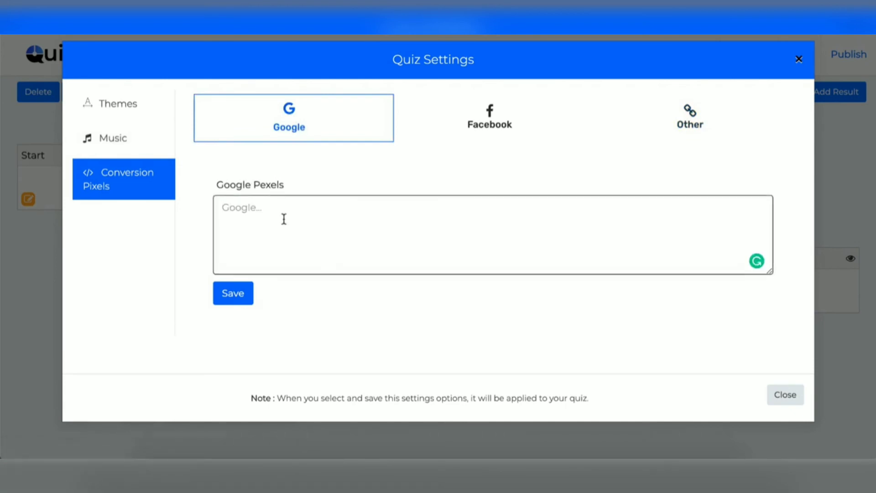
pyautogui.write('add here')
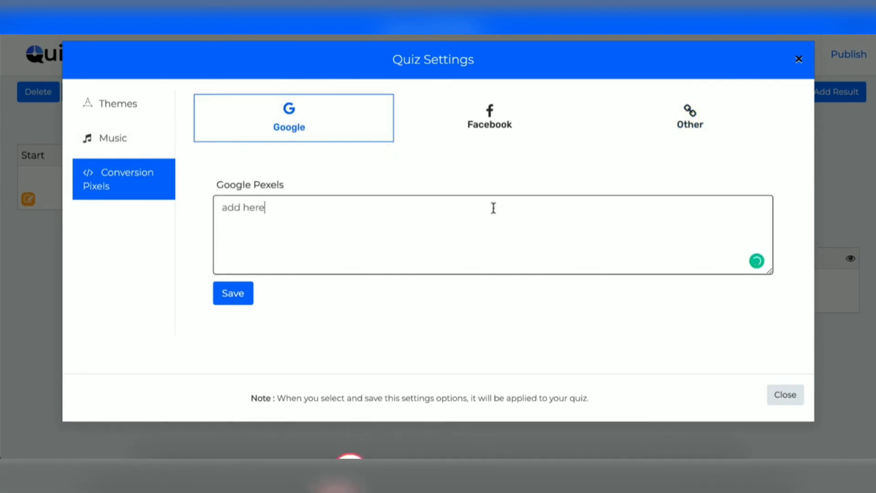
pyautogui.click(798, 60)
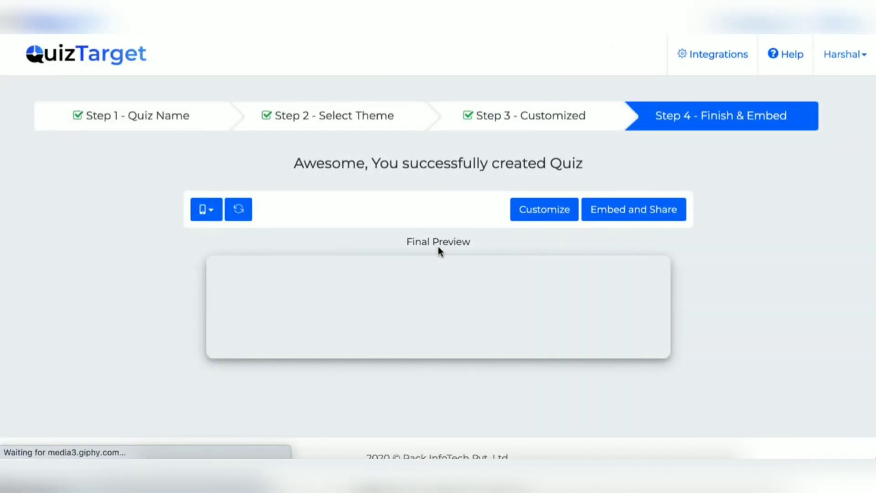
# In the final preview, answer engine oil with lubrication and spark plug with recharging.
pyautogui.scroll(-3, 537, 170)
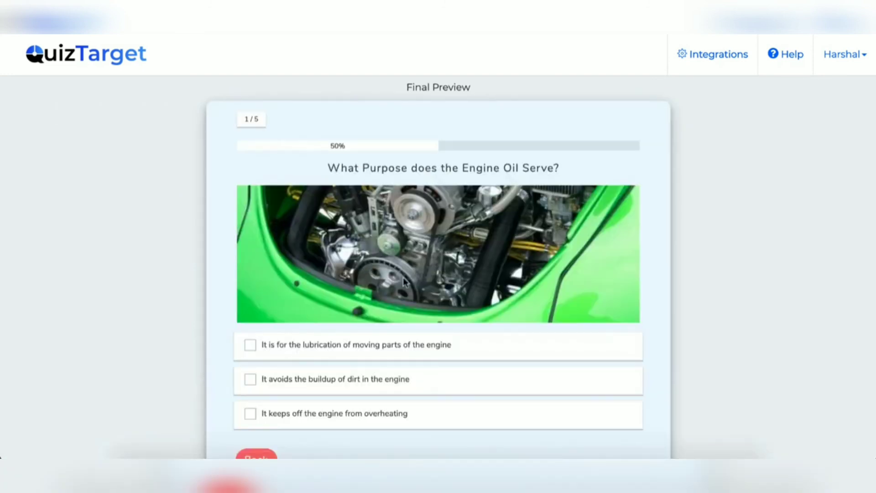
pyautogui.click(366, 345)
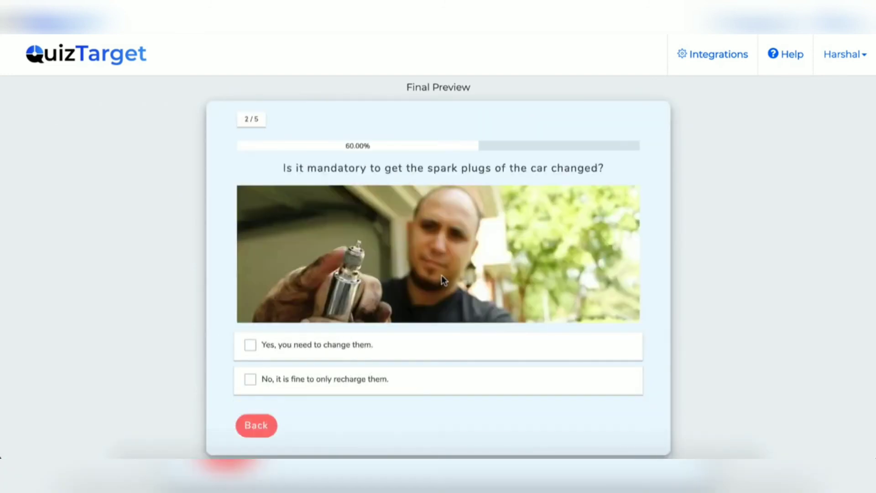
pyautogui.click(337, 380)
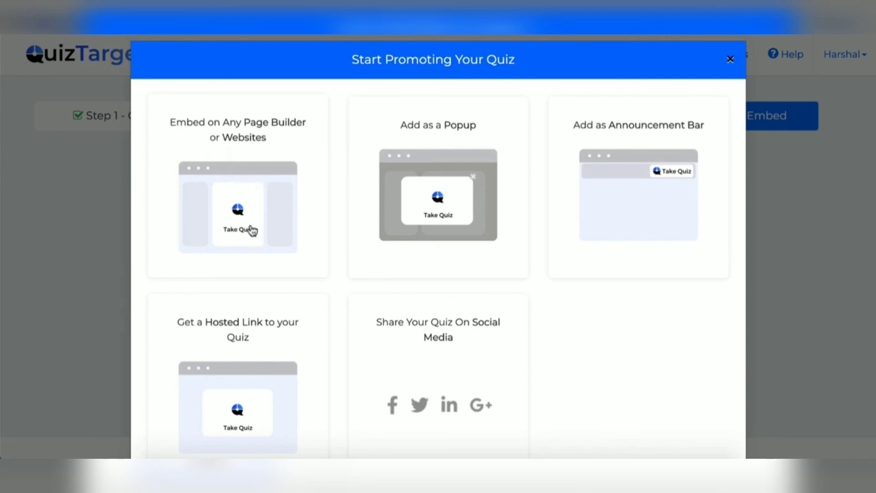
pyautogui.click(245, 192)
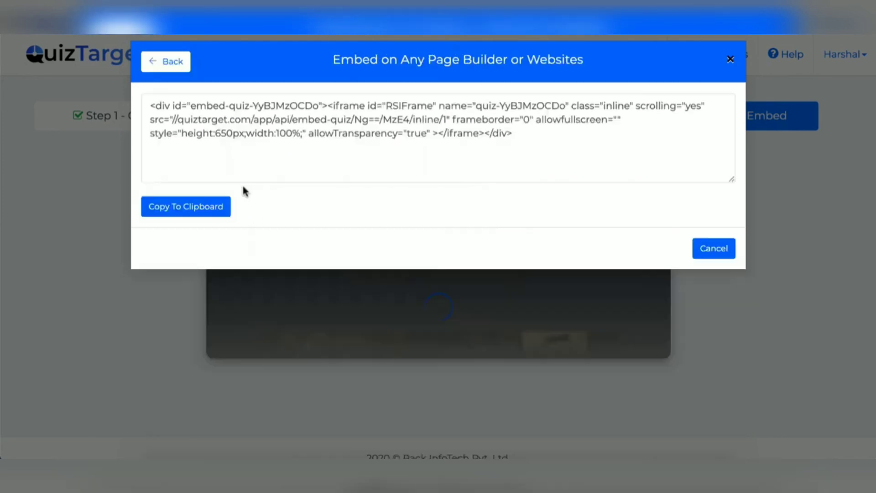
pyautogui.click(167, 68)
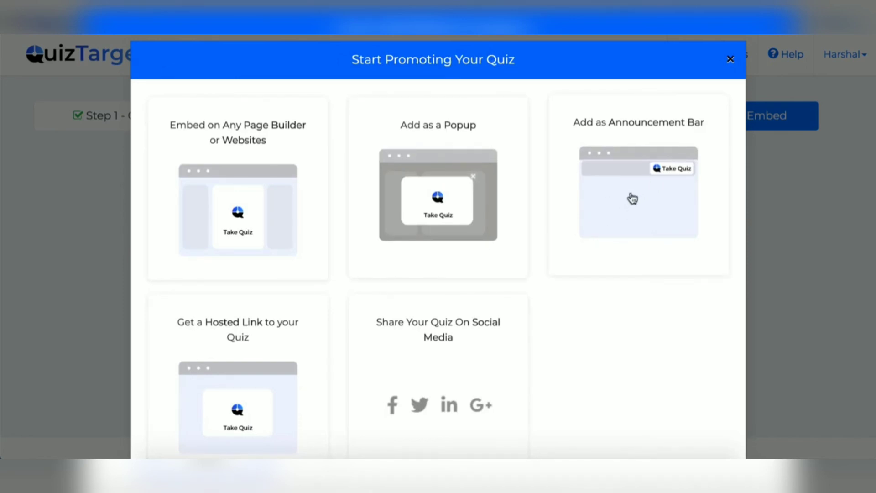
pyautogui.scroll(-1, 633, 198)
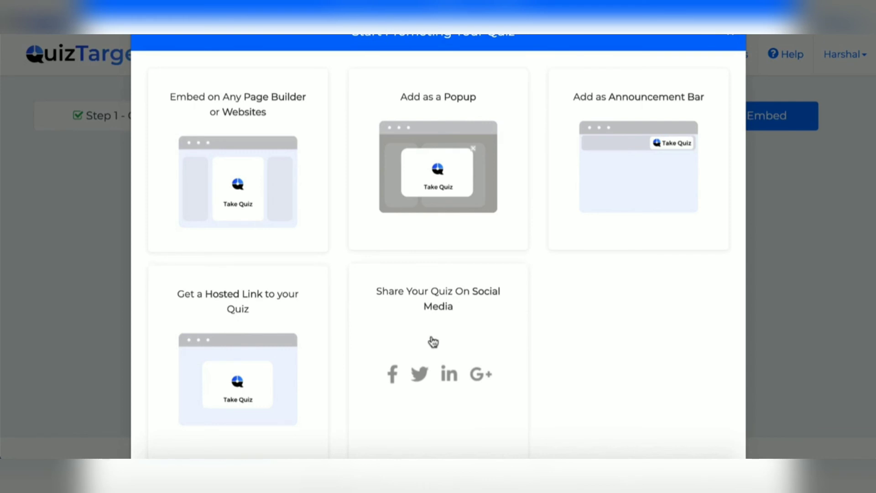
pyautogui.scroll(-1, 433, 342)
pyautogui.scroll(2, 434, 342)
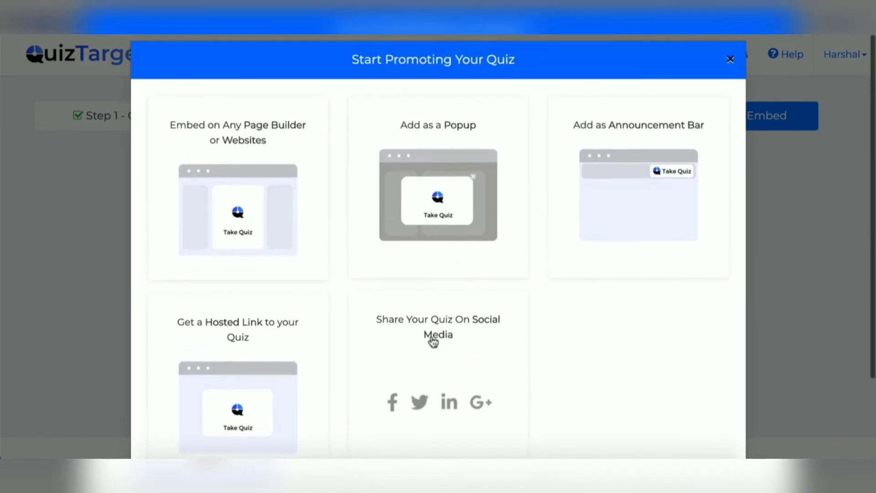